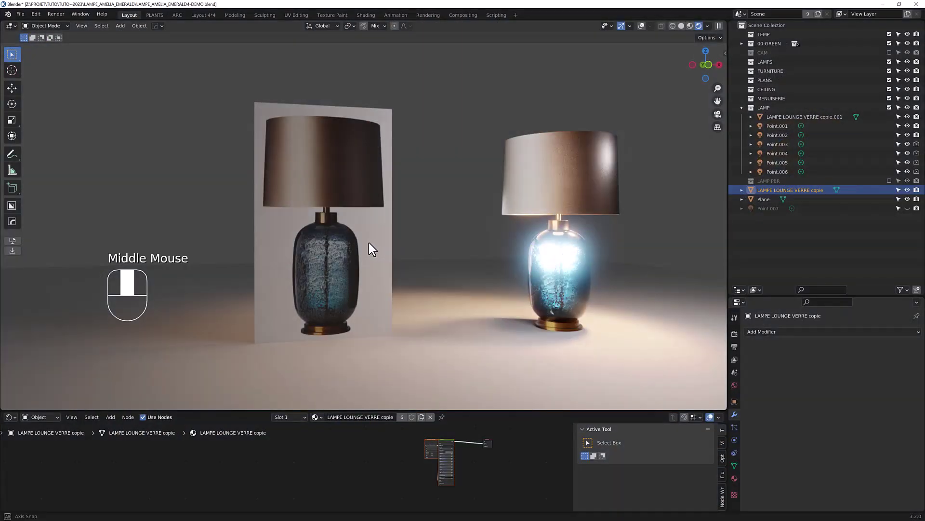
# Select the modelled lamp on the right and turn the viewport overlays back on
pyautogui.moveTo(369, 242); pyautogui.dragTo(371, 244, button='middle')
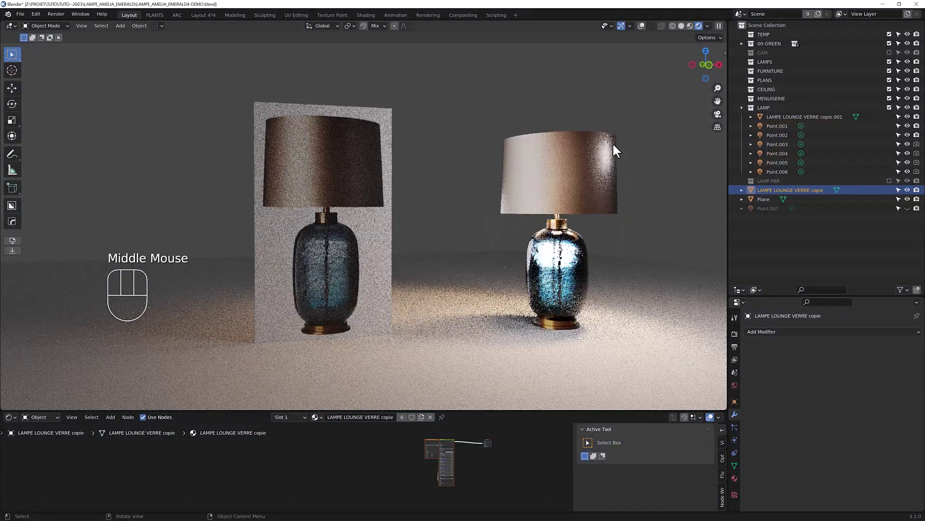
pyautogui.click(578, 163)
pyautogui.keyDown('alt'); pyautogui.keyDown('shift'); pyautogui.click(579, 163); pyautogui.keyUp('shift'); pyautogui.keyUp('alt')
pyautogui.hotkey('shift', 'alt', 'z')
# Orbit and zoom around the lamps, then select the reference photo plane on the left
pyautogui.moveTo(517, 195); pyautogui.dragTo(524, 123, button='middle')
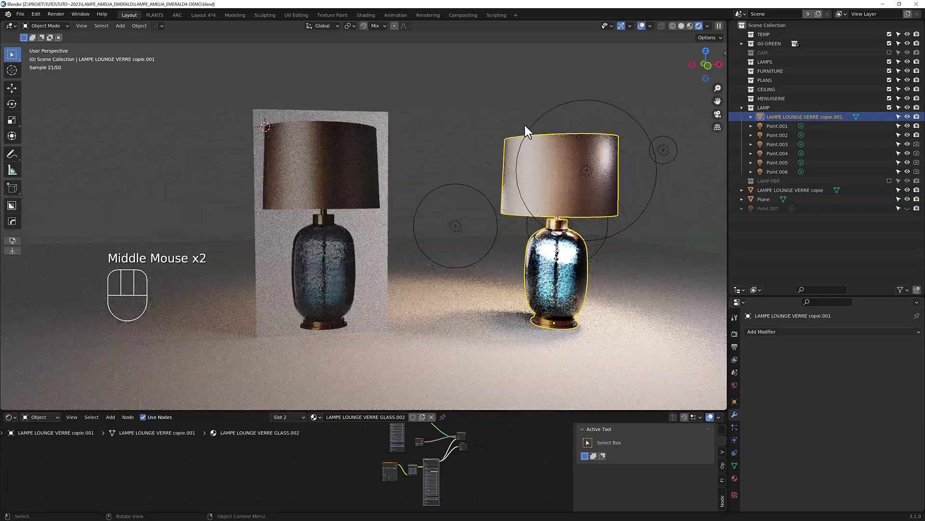
pyautogui.moveTo(529, 193); pyautogui.dragTo(524, 195, button='middle')
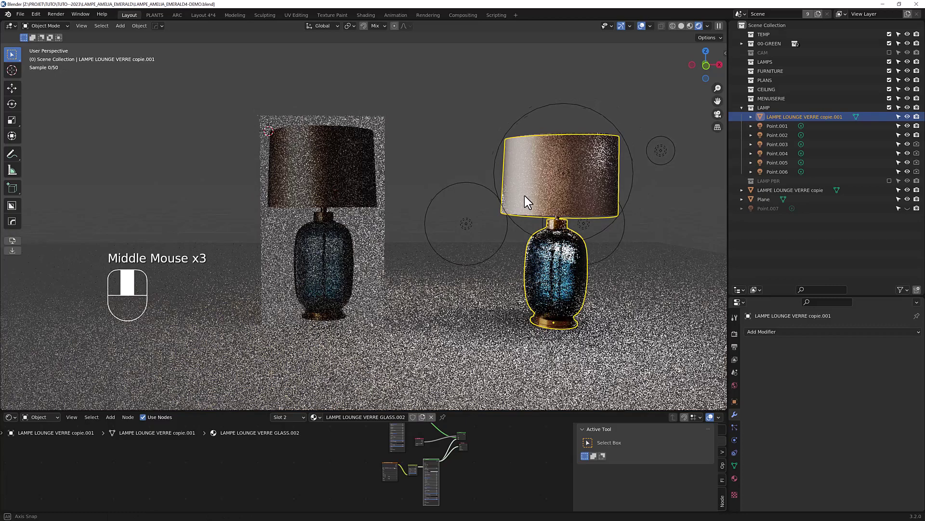
pyautogui.scroll(2, 339, 182)
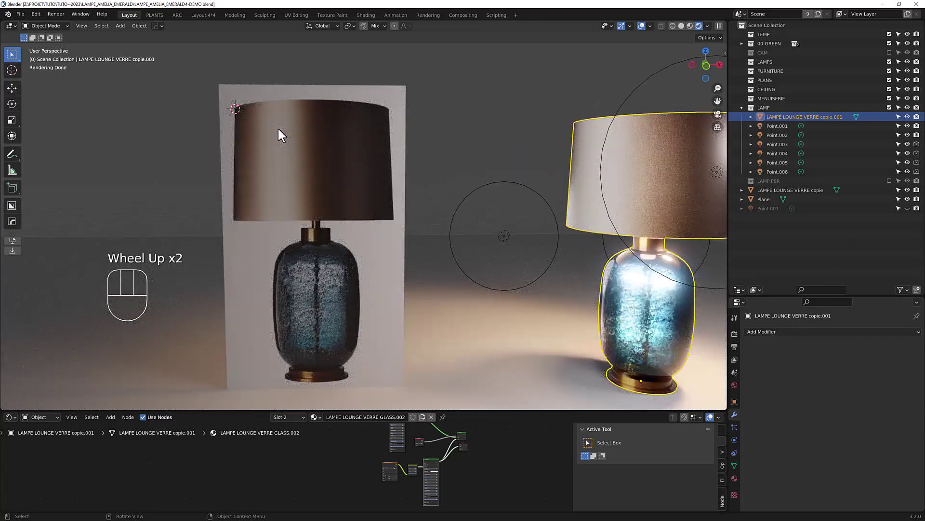
pyautogui.click(319, 129)
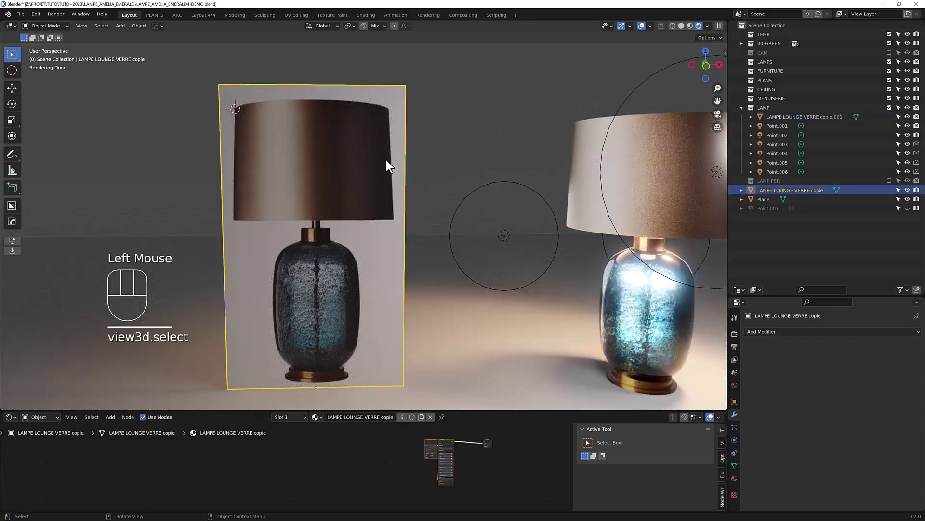
pyautogui.scroll(-3, 386, 161)
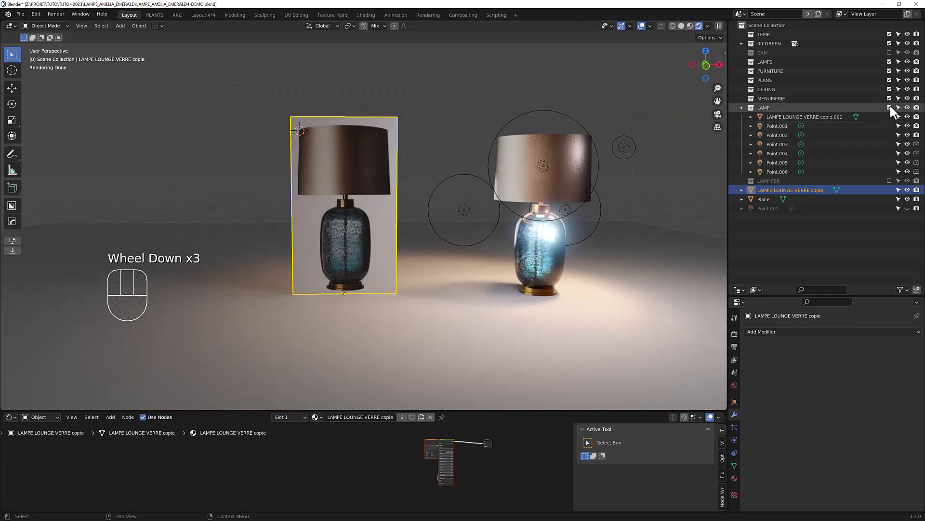
# Exclude the LAMP collection and delete the reference photo plane
pyautogui.click(889, 106)
pyautogui.click(365, 187)
pyautogui.press('Delete')
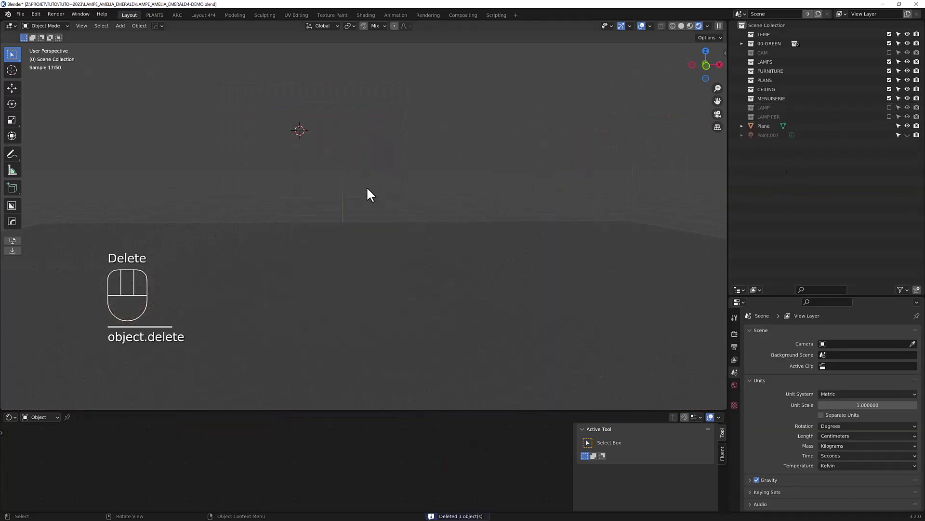
# Recentre the view and 3D cursor, apply all transforms, and start Import Images as Planes
pyautogui.hotkey('shift', 'c')
pyautogui.moveTo(374, 234); pyautogui.dragTo(364, 102, button='middle')
pyautogui.keyDown('ctrl'); pyautogui.scroll(3, 350, 135); pyautogui.keyUp('ctrl')
pyautogui.hotkey('ctrl', 'a')
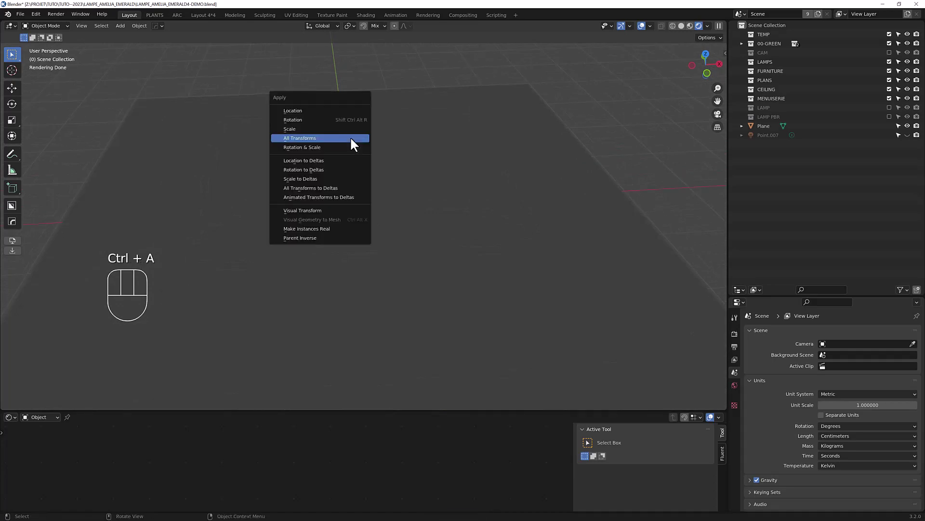
pyautogui.click(350, 138)
pyautogui.hotkey('ctrl', 's')
pyautogui.click(354, 73)
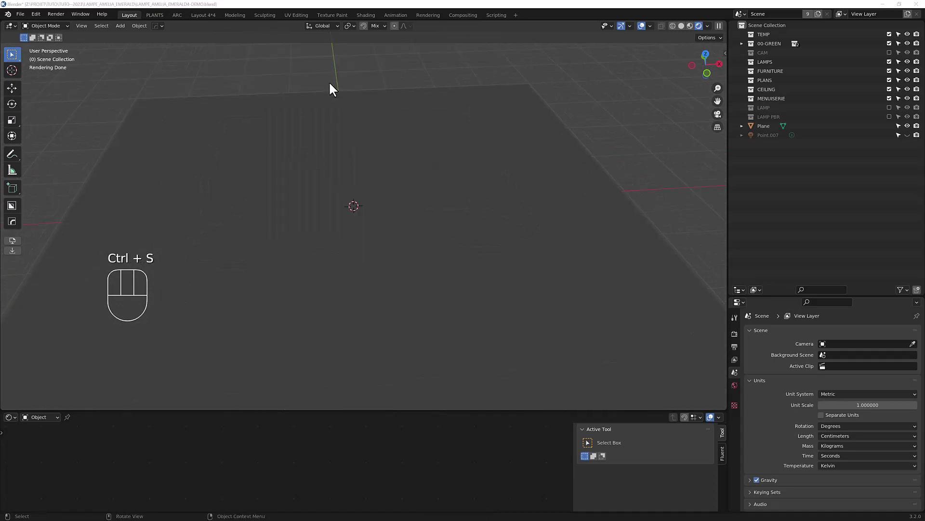
# Import LAMPE LOUNGE VERRE copie.jpg from the Desktop as a plane and switch to solid shading
pyautogui.click(216, 386)
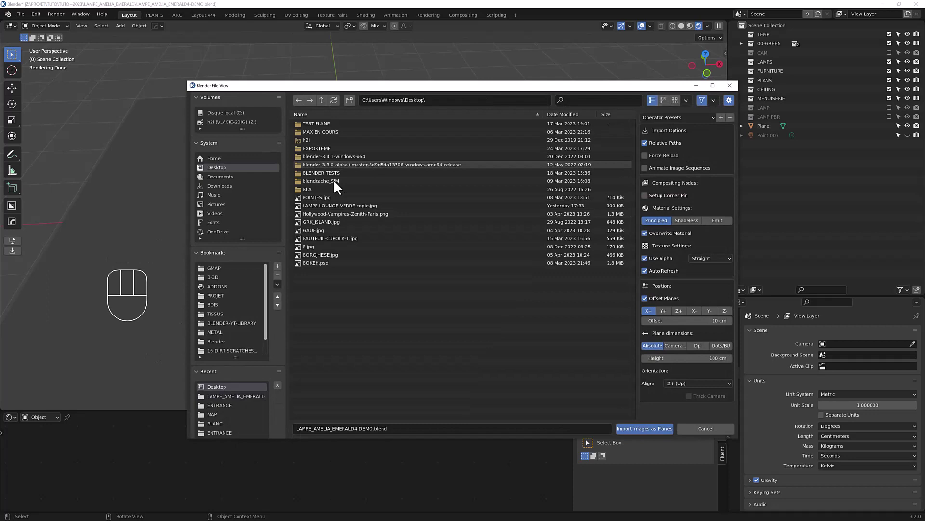
pyautogui.doubleClick(334, 205)
pyautogui.scroll(3, 337, 205)
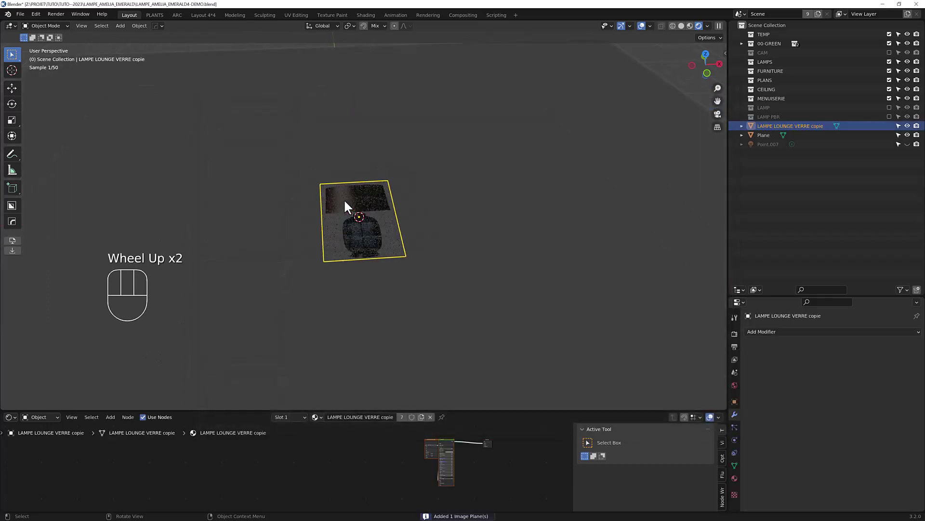
pyautogui.press('z')
pyautogui.click(406, 220)
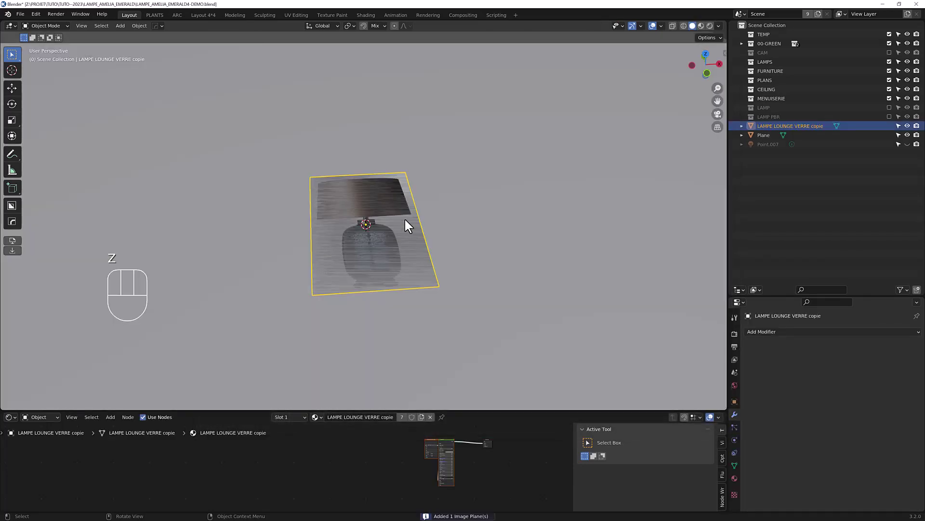
# Rotate the image plane 90° about the X axis to stand it upright
pyautogui.press('r')
pyautogui.press('x')
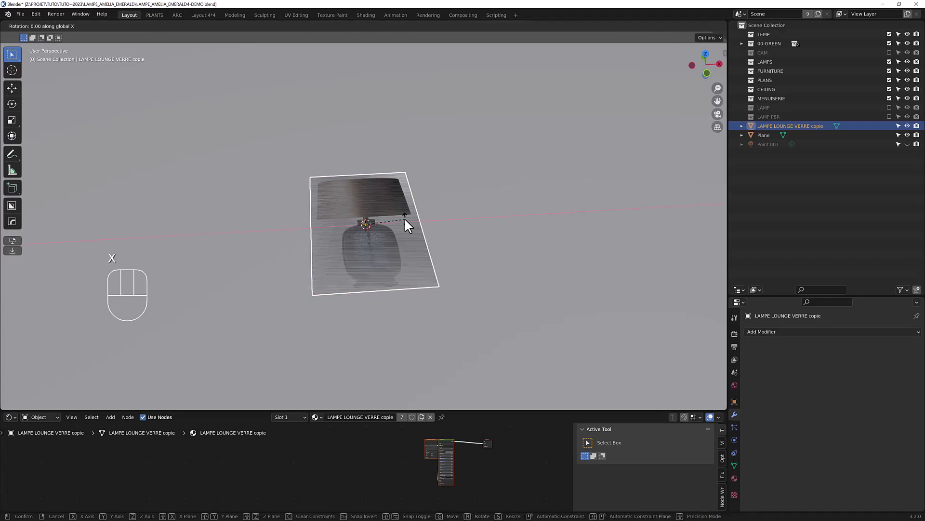
pyautogui.press('KP_9')
pyautogui.press('KP_0')
pyautogui.click(405, 220)
# Apply all transforms, clear its location to the origin, and view it from the front
pyautogui.hotkey('ctrl', 'a')
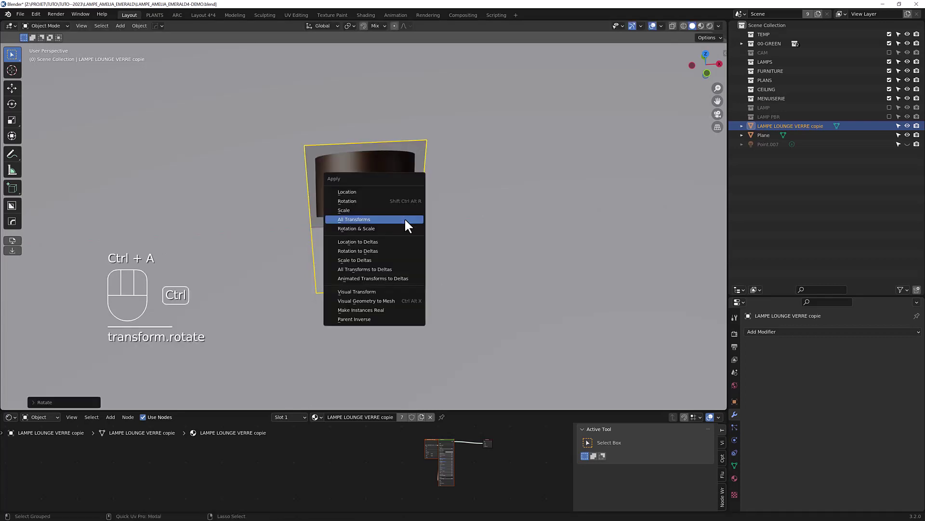
pyautogui.click(405, 220)
pyautogui.hotkey('alt', 'g')
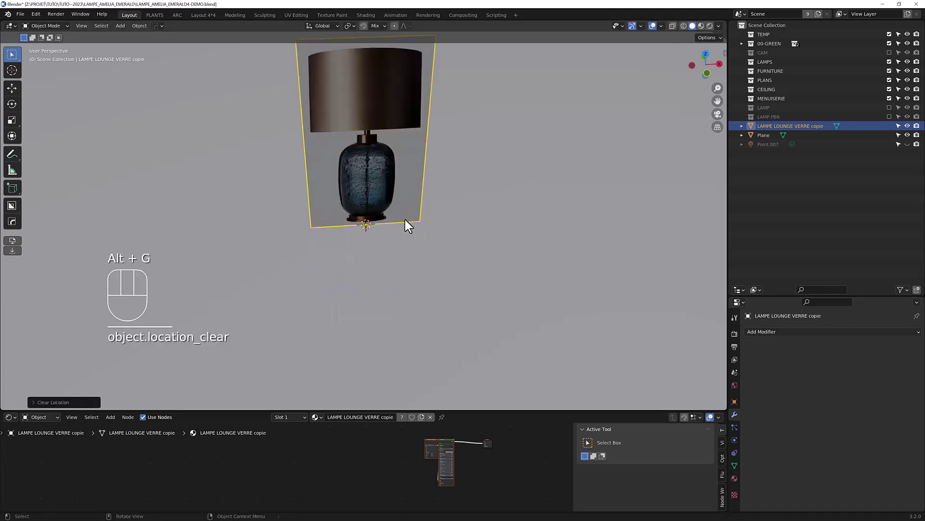
pyautogui.press('KP_1')
pyautogui.scroll(9, 365, 71)
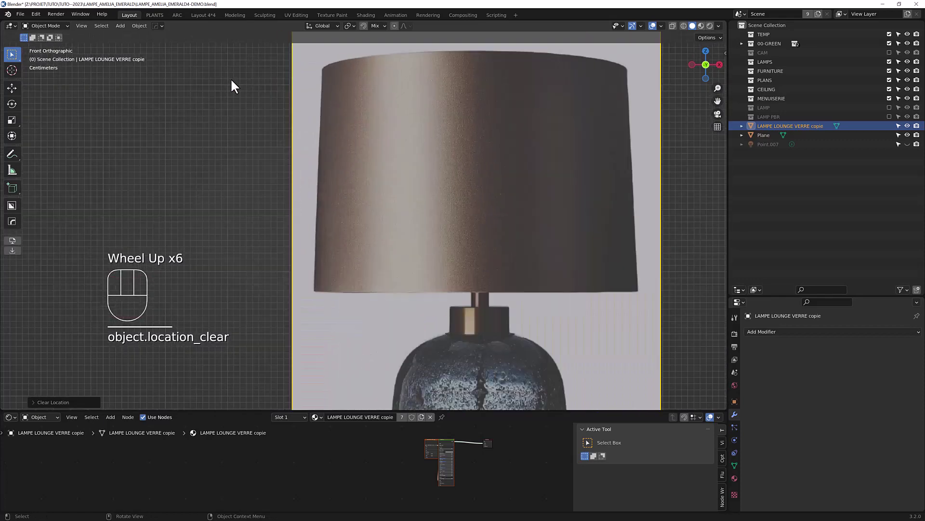
pyautogui.scroll(-1, 355, 72)
# Add a vertex at the shade's top-left corner and extrude it along the shade and stem
pyautogui.keyDown('shift'); pyautogui.rightClick(344, 62); pyautogui.keyUp('shift')
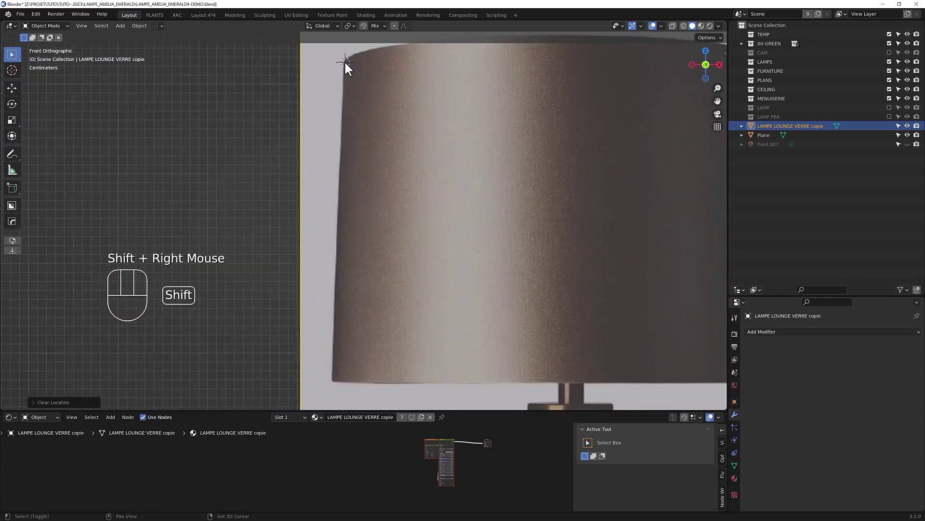
pyautogui.press('v')
pyautogui.press('Tab')
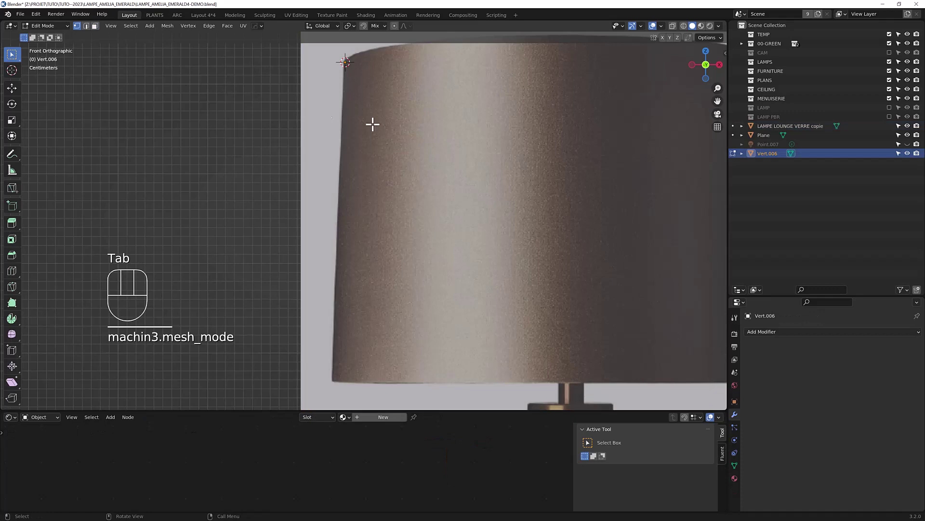
pyautogui.keyDown('ctrl'); pyautogui.rightClick(335, 379); pyautogui.keyUp('ctrl')
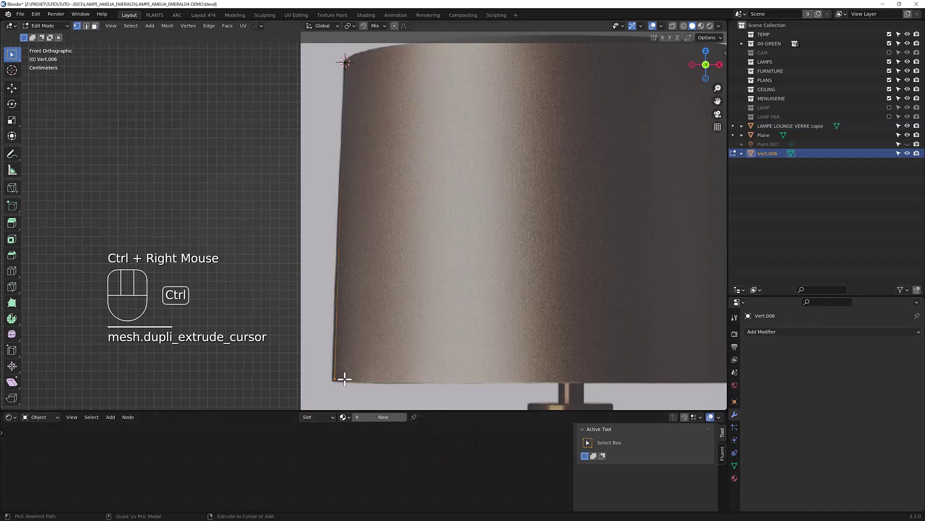
pyautogui.keyDown('ctrl'); pyautogui.rightClick(559, 382); pyautogui.keyUp('ctrl')
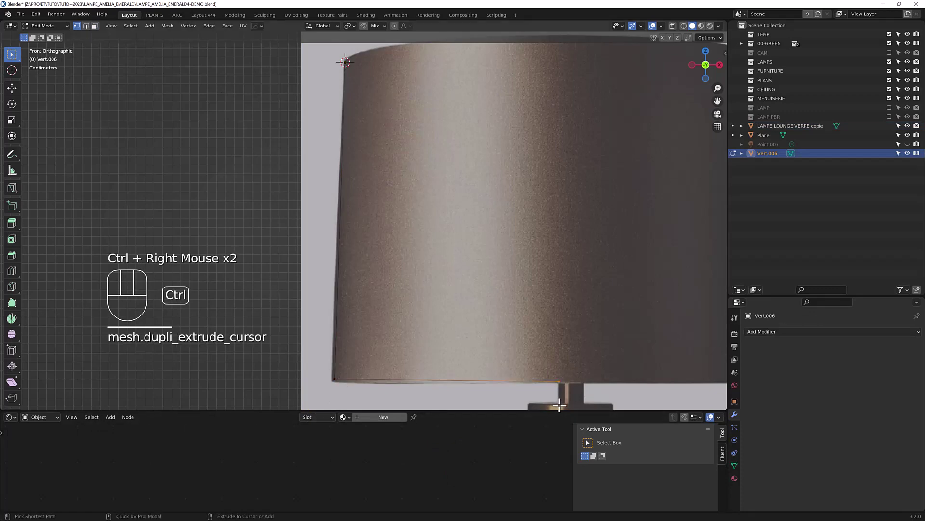
pyautogui.keyDown('ctrl'); pyautogui.rightClick(559, 405); pyautogui.keyUp('ctrl')
pyautogui.scroll(-3, 478, 305)
pyautogui.scroll(5, 463, 256)
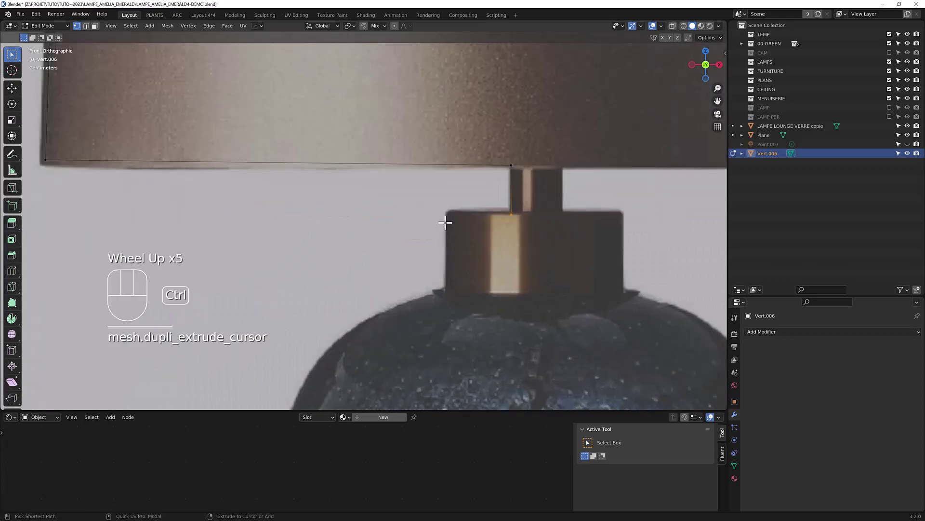
# Extrude the outline across the brass collar top and down its side
pyautogui.keyDown('ctrl'); pyautogui.rightClick(448, 214); pyautogui.keyUp('ctrl')
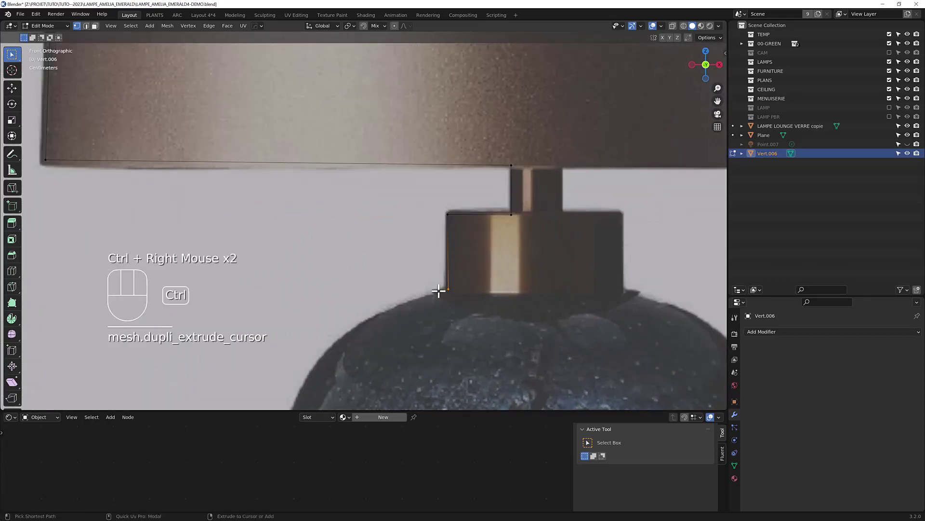
pyautogui.scroll(-2, 368, 207)
pyautogui.scroll(1, 374, 256)
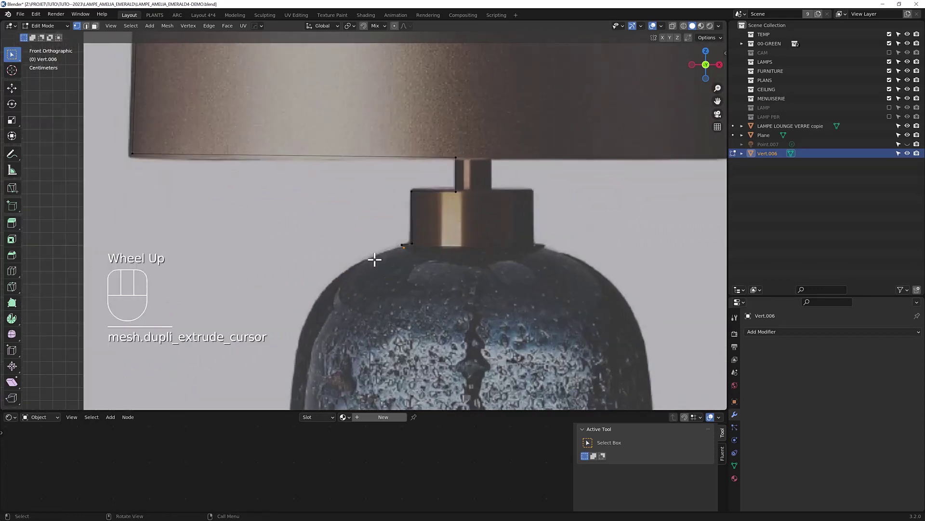
pyautogui.keyDown('ctrl'); pyautogui.rightClick(352, 269); pyautogui.keyUp('ctrl')
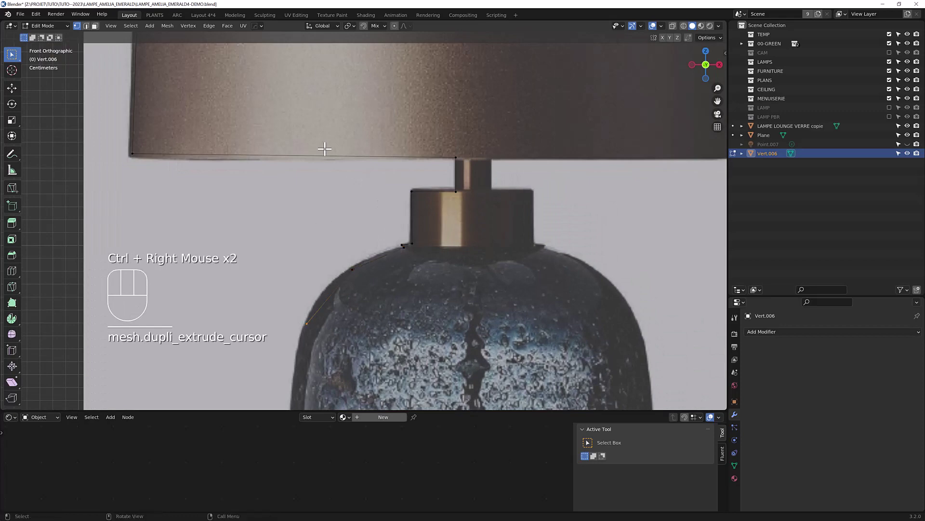
pyautogui.scroll(-7, 318, 202)
pyautogui.scroll(5, 314, 206)
# Trace the outline over the glass shoulder and down the glass body to its bottom
pyautogui.keyDown('ctrl'); pyautogui.rightClick(334, 203); pyautogui.keyUp('ctrl')
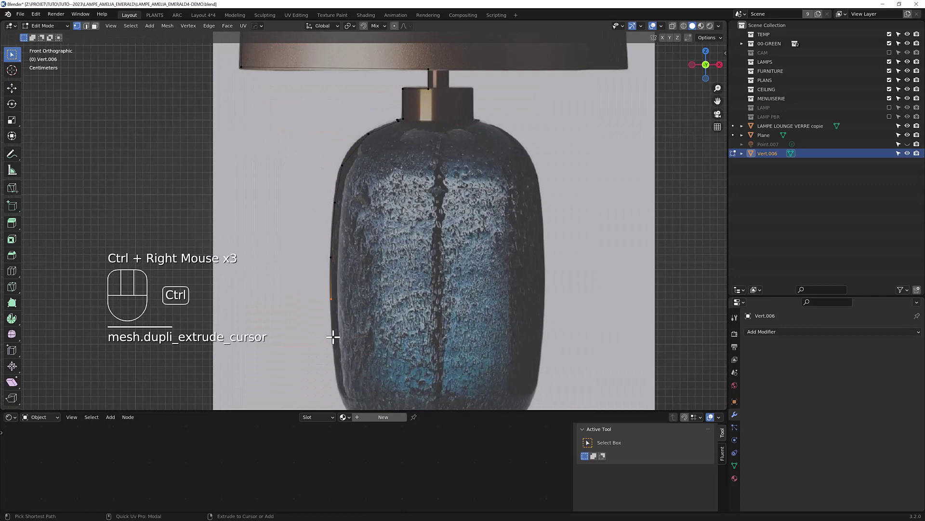
pyautogui.scroll(-3, 337, 177)
pyautogui.scroll(4, 344, 270)
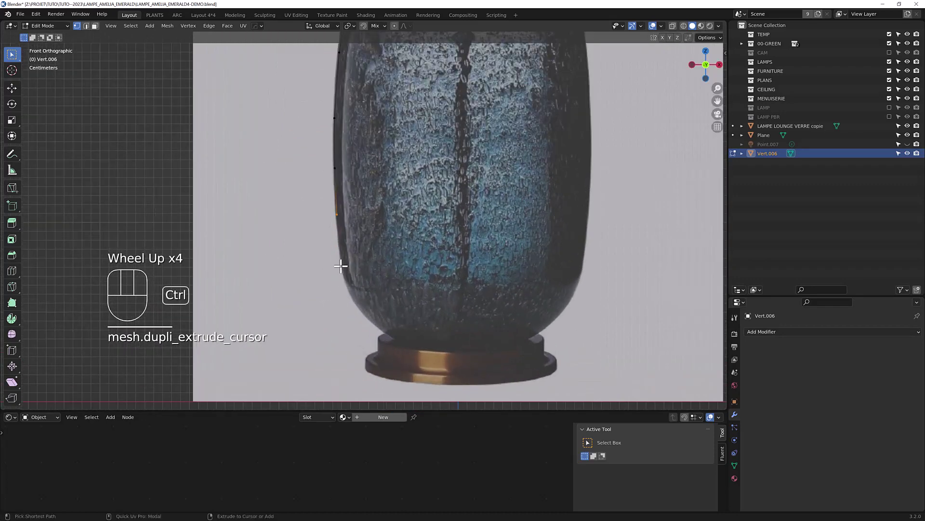
pyautogui.keyDown('ctrl'); pyautogui.rightClick(343, 264); pyautogui.keyUp('ctrl')
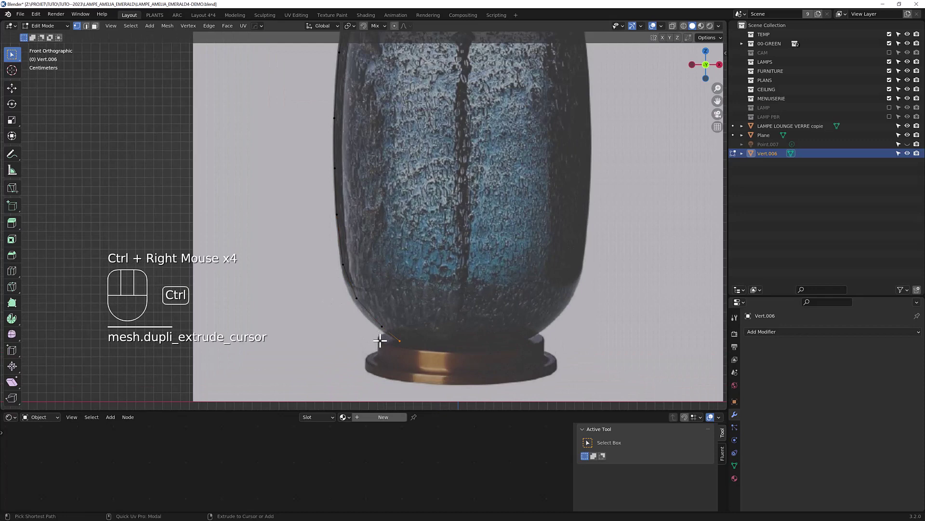
pyautogui.keyDown('ctrl'); pyautogui.rightClick(381, 340); pyautogui.keyUp('ctrl')
pyautogui.keyDown('ctrl'); pyautogui.rightClick(368, 358); pyautogui.keyUp('ctrl')
pyautogui.scroll(6, 381, 373)
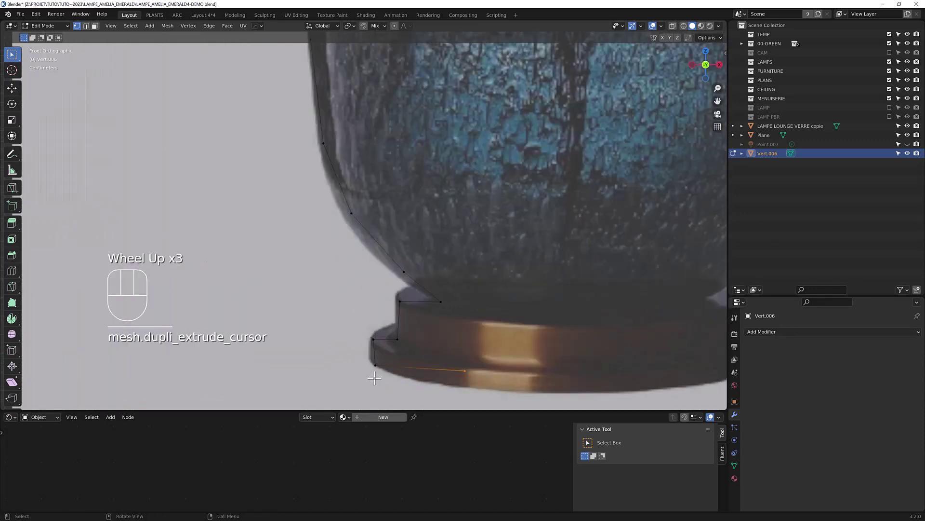
# Align the base step vertices with Alt+A and select the step corners
pyautogui.click(382, 320)
pyautogui.hotkey('alt', 'a')
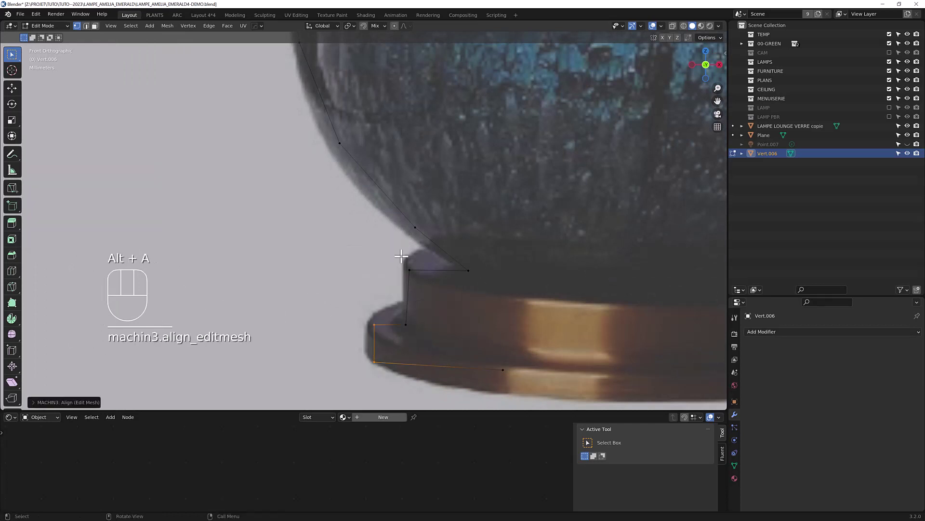
pyautogui.moveTo(403, 254); pyautogui.dragTo(440, 346)
pyautogui.hotkey('alt', 'a')
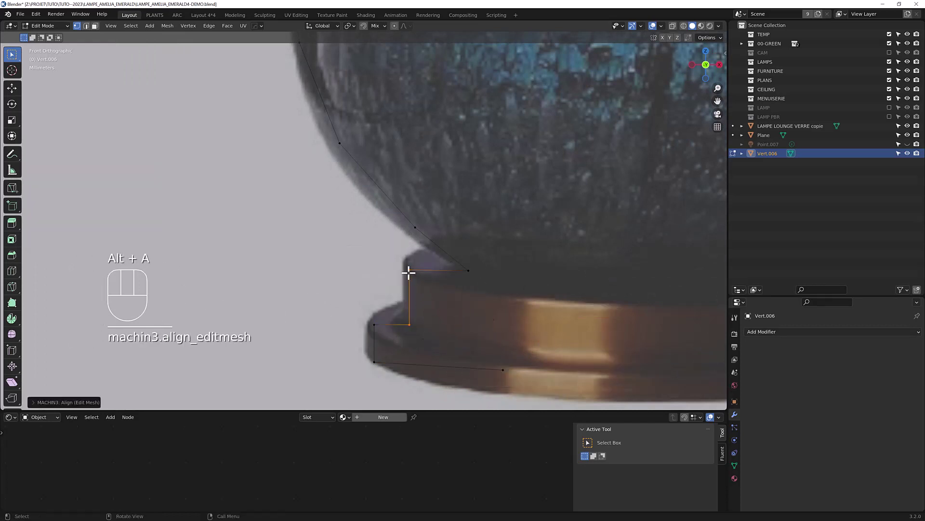
pyautogui.keyDown('shift'); pyautogui.click(418, 324); pyautogui.keyUp('shift')
pyautogui.keyDown('shift'); pyautogui.click(418, 325); pyautogui.keyUp('shift')
# Bevel the base step corners and the lamp neck's top corner
pyautogui.hotkey('shift', 'ctrl', 'b')
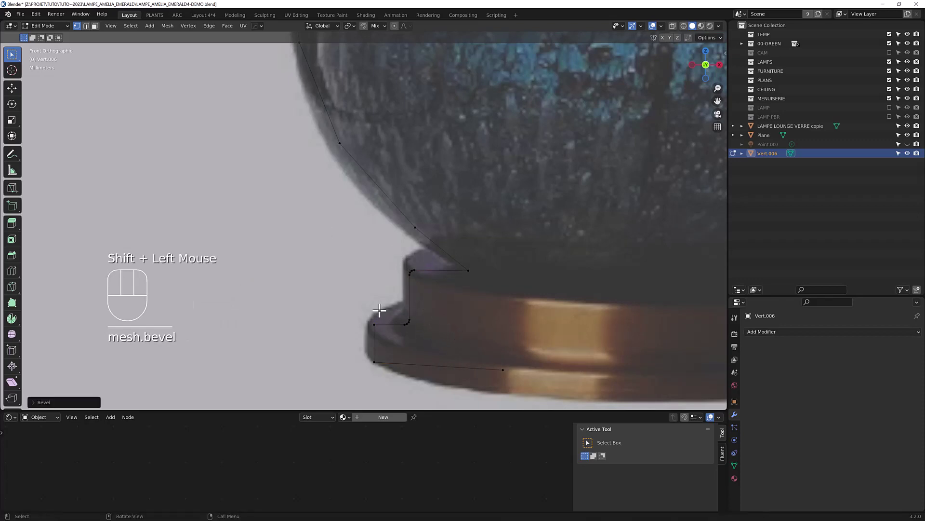
pyautogui.click(463, 340)
pyautogui.scroll(-6, 426, 357)
pyautogui.scroll(5, 398, 223)
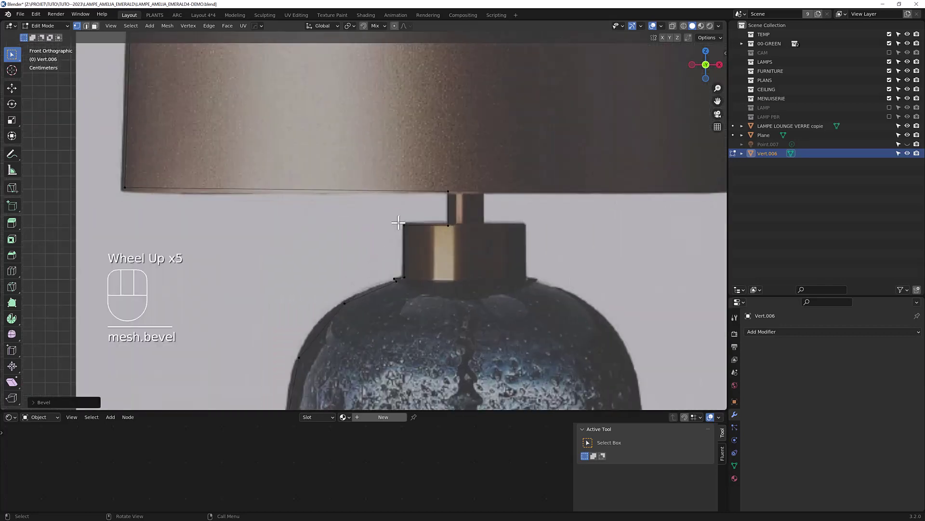
pyautogui.keyDown('ctrl'); pyautogui.keyDown('shift'); pyautogui.moveTo(398, 222); pyautogui.dragTo(435, 247); pyautogui.keyUp('shift'); pyautogui.keyUp('ctrl')
pyautogui.hotkey('ctrl', 'shift', 'b')
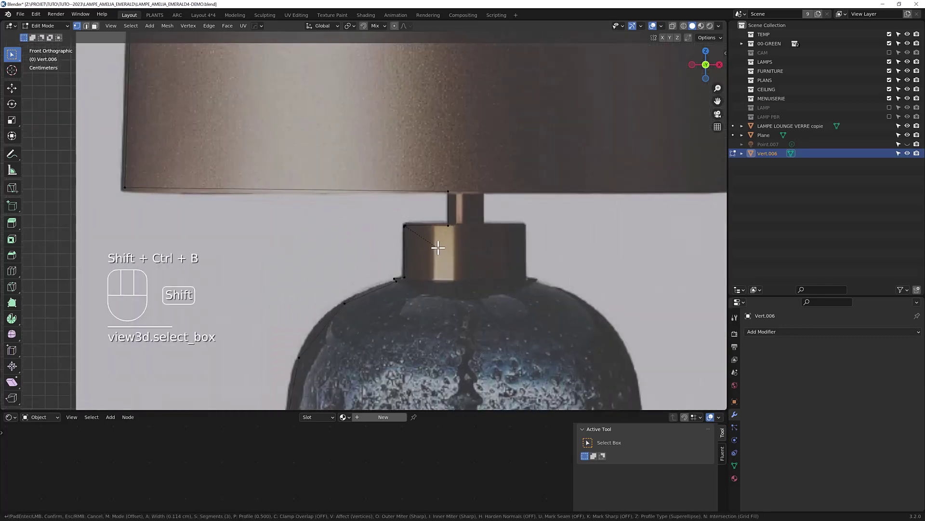
pyautogui.keyDown('shift'); pyautogui.click(449, 256); pyautogui.keyUp('shift')
# Delete the stray edge under the lampshade
pyautogui.press('2')
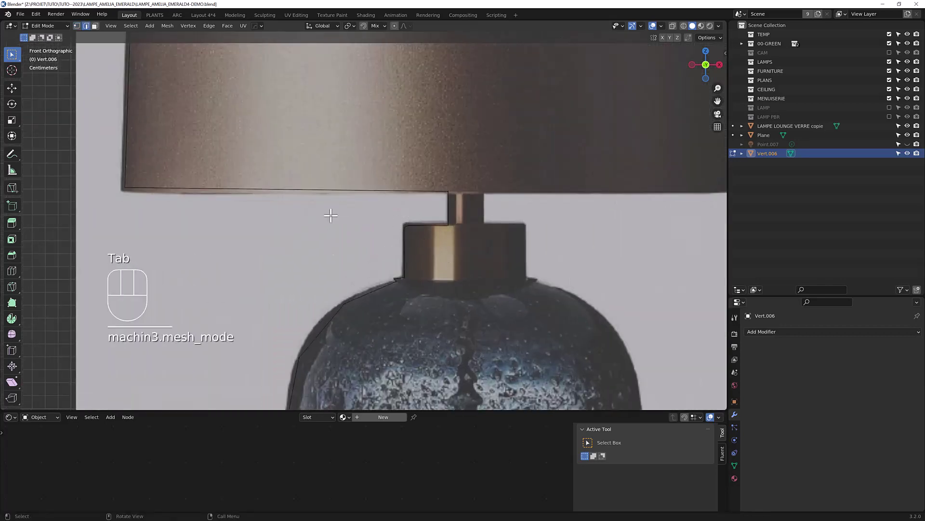
pyautogui.click(333, 188)
pyautogui.press('x')
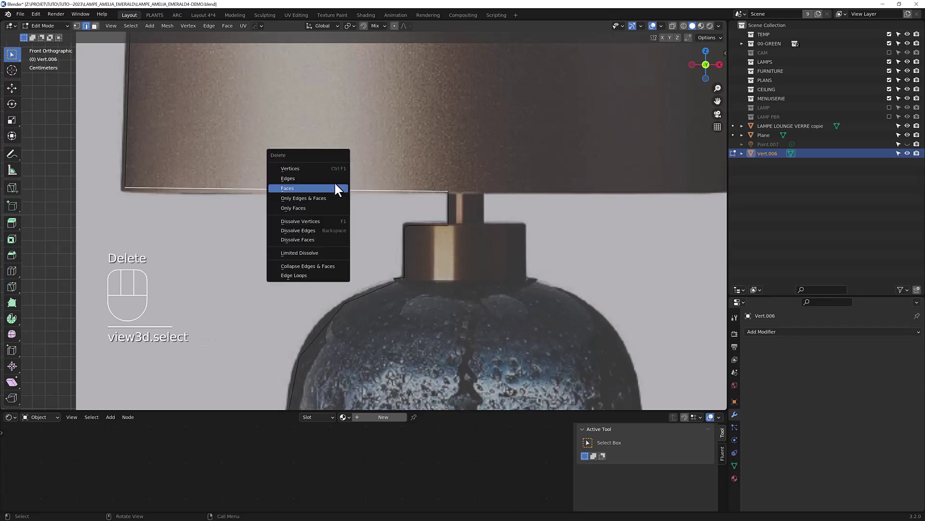
pyautogui.click(336, 188)
pyautogui.scroll(-2, 424, 288)
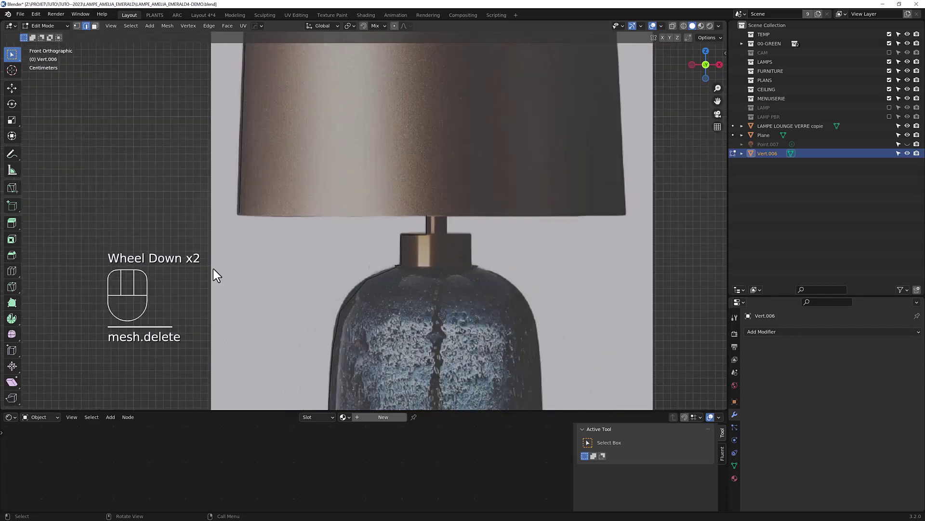
# Subdivide the vase-side vertex path and apply LoopTools Relax three times, then leave Edit Mode
pyautogui.press('Tab')
pyautogui.scroll(-5, 378, 174)
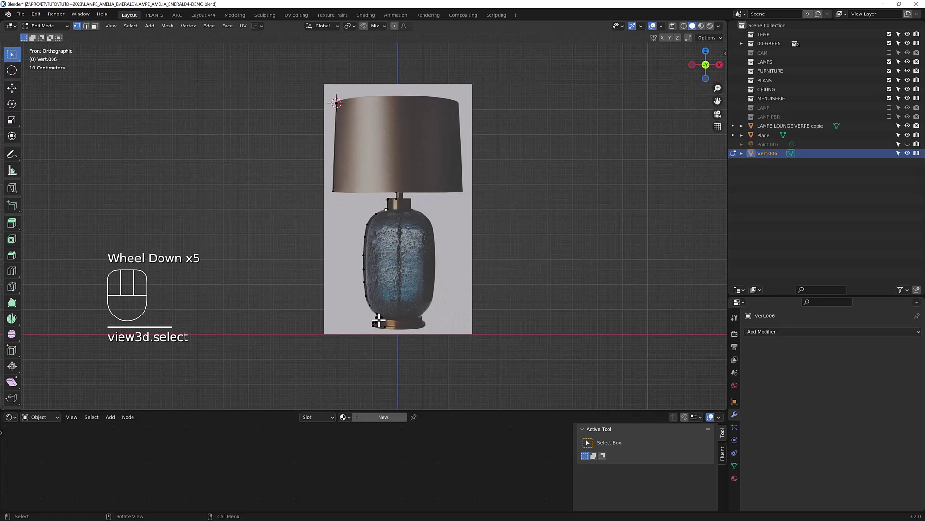
pyautogui.scroll(2, 384, 314)
pyautogui.keyDown('ctrl'); pyautogui.click(386, 319); pyautogui.keyUp('ctrl')
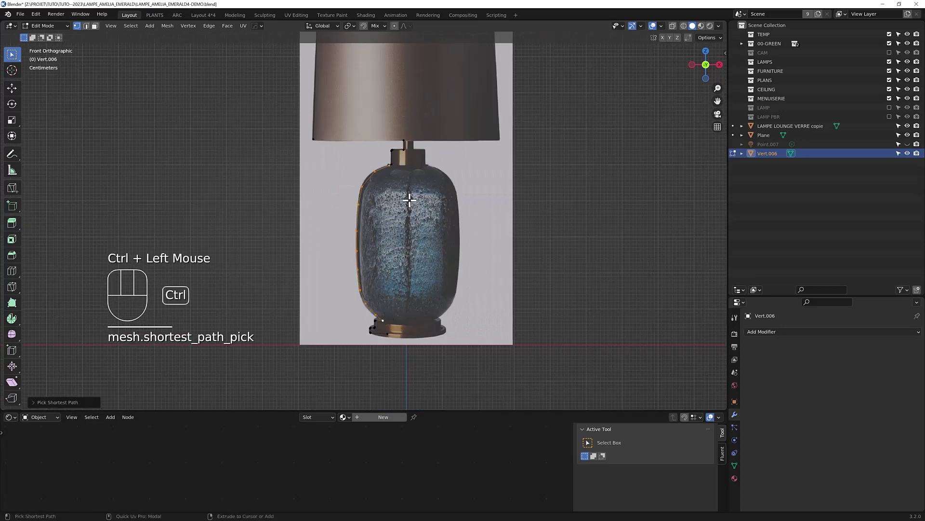
pyautogui.hotkey('ctrl', 'Tab')
pyautogui.press('n')
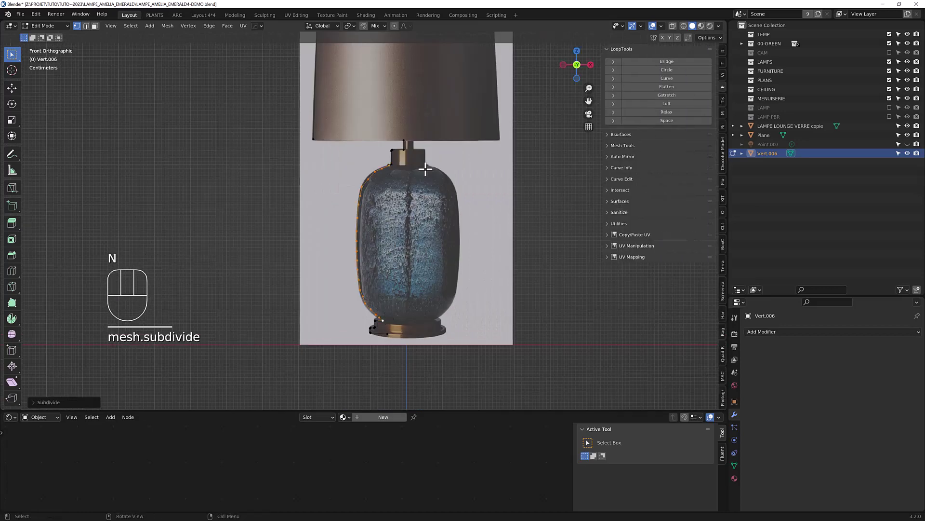
pyautogui.click(671, 111)
pyautogui.click(670, 111)
pyautogui.click(669, 109)
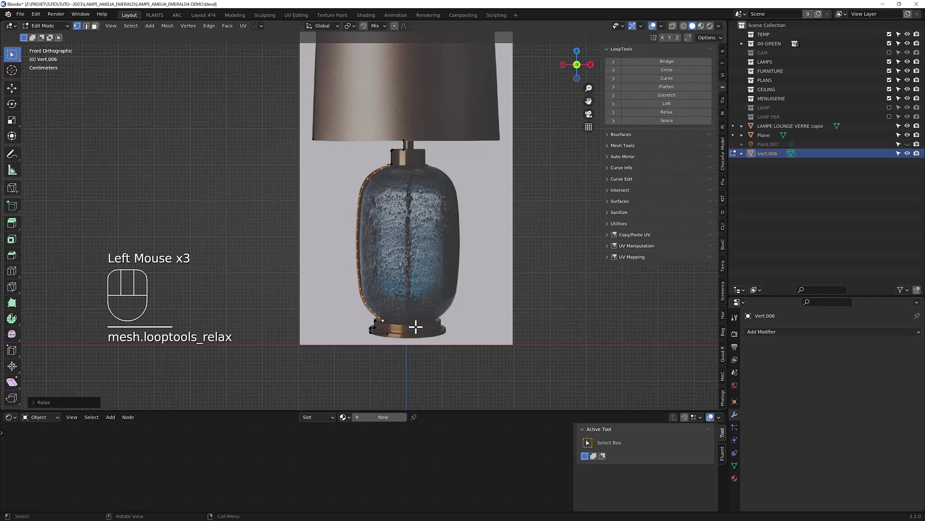
pyautogui.press('Tab')
# Add a Screw modifier from the Speedflow pie to revolve the profile with 36 steps
pyautogui.scroll(-2, 404, 213)
pyautogui.scroll(2, 408, 206)
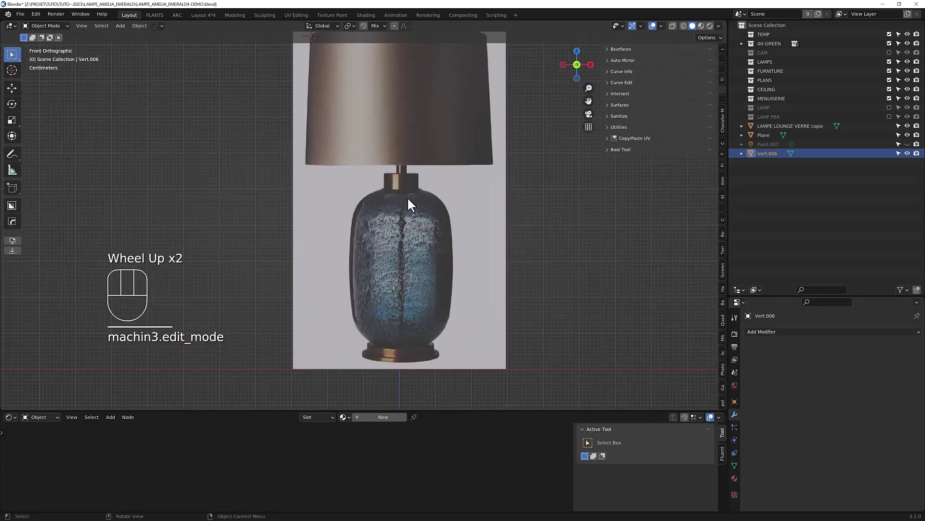
pyautogui.hotkey('ctrl', 'q')
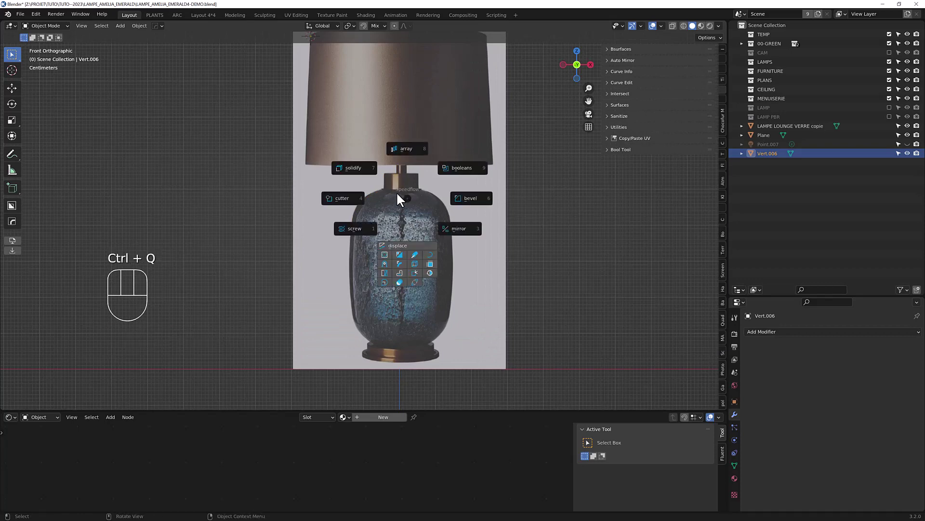
pyautogui.click(358, 227)
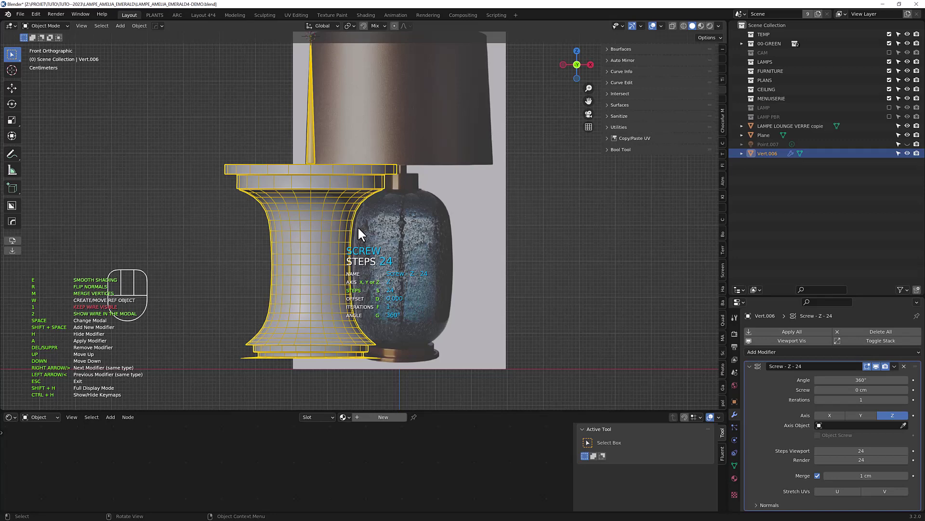
pyautogui.press('KP_3')
pyautogui.press('KP_6')
pyautogui.press('Return')
pyautogui.click(357, 226)
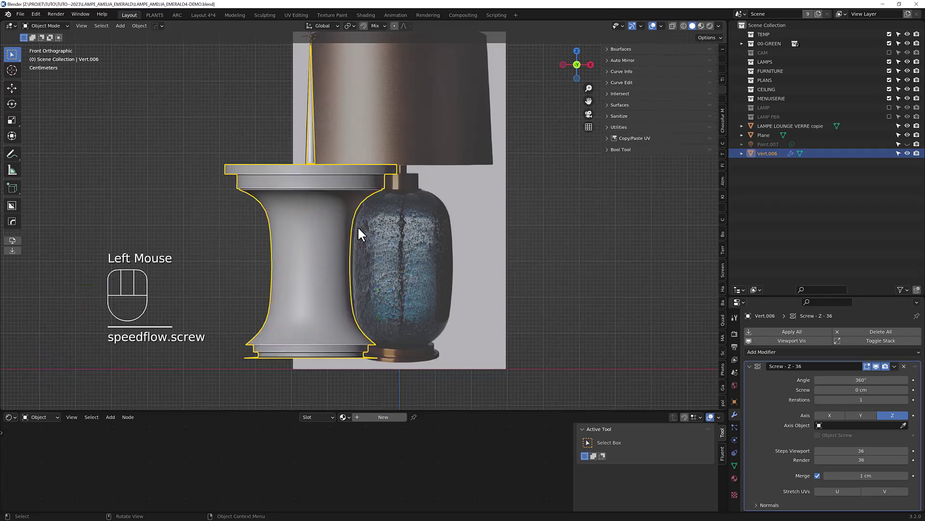
# Toggle the viewport display extras and begin moving the lamp body
pyautogui.scroll(3, 344, 173)
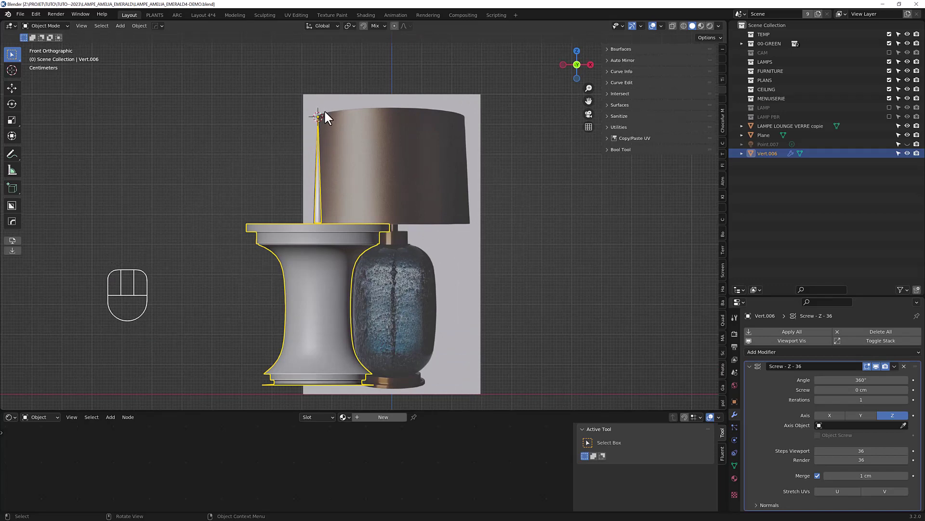
pyautogui.hotkey('ctrl', 'alt', 'a')
pyautogui.press('g')
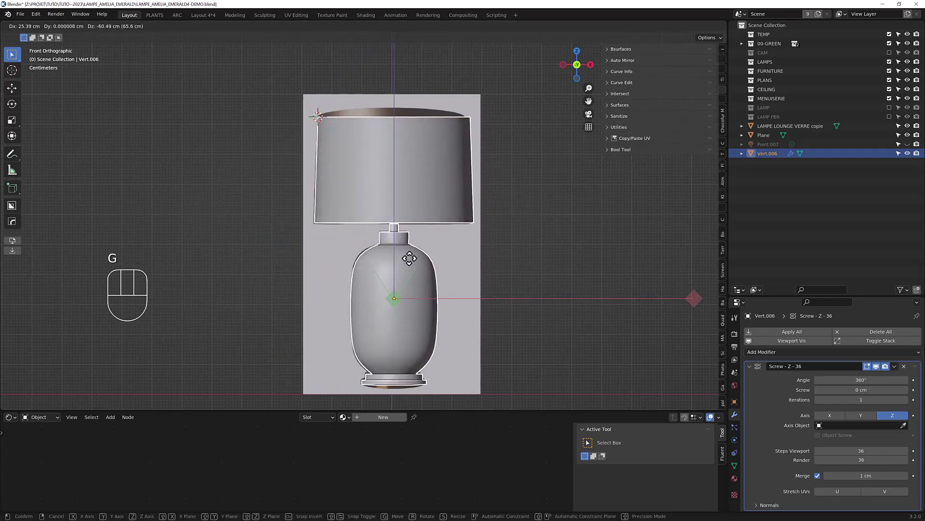
# Place the lamp body over the reference lamp and collapse the Screw modifier panel
pyautogui.press('shift')
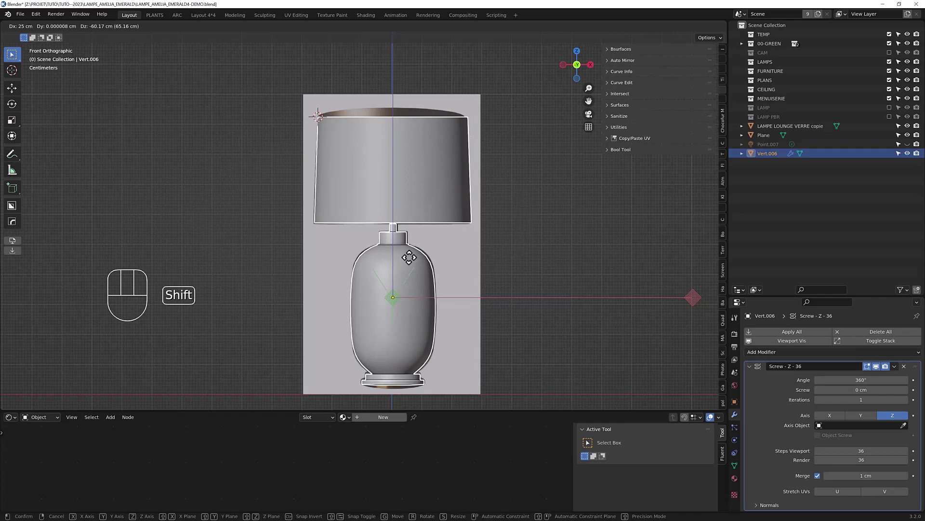
pyautogui.keyDown('shift'); pyautogui.click(410, 258); pyautogui.keyUp('shift')
pyautogui.moveTo(416, 226); pyautogui.dragTo(455, 183, button='middle')
pyautogui.hotkey('ctrl', 'alt', 'a')
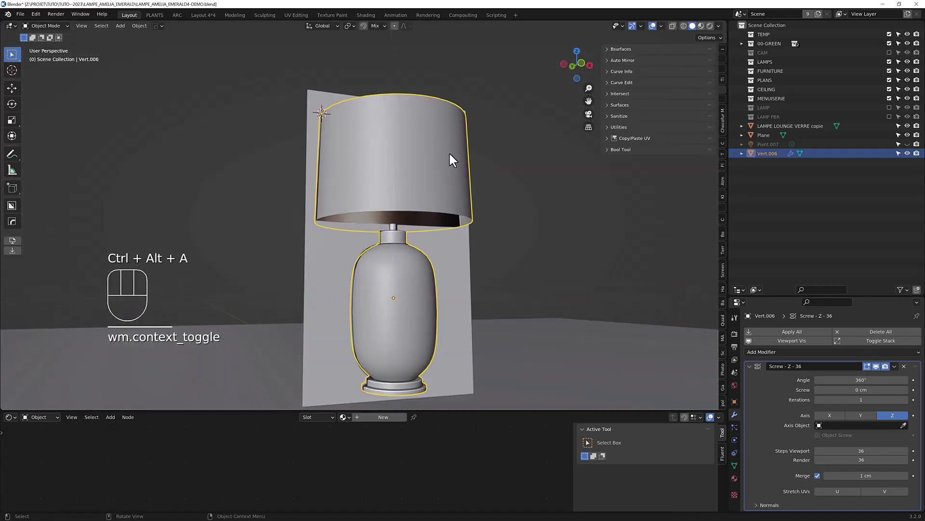
pyautogui.click(747, 366)
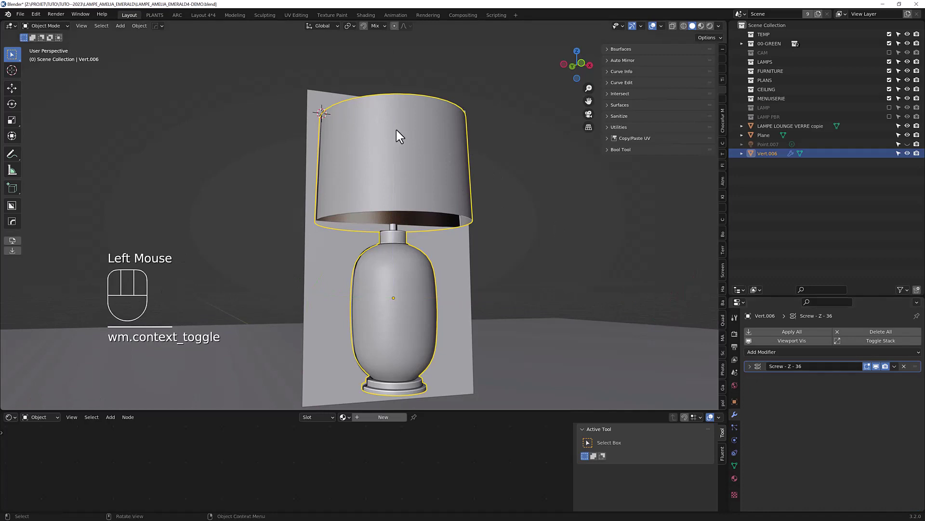
# Convert the revolved lamp to mesh and join it into LAMPE LOUNGE VERRE copie
pyautogui.hotkey('ctrl', 'alt', 'x')
pyautogui.moveTo(436, 150); pyautogui.dragTo(420, 198, button='middle')
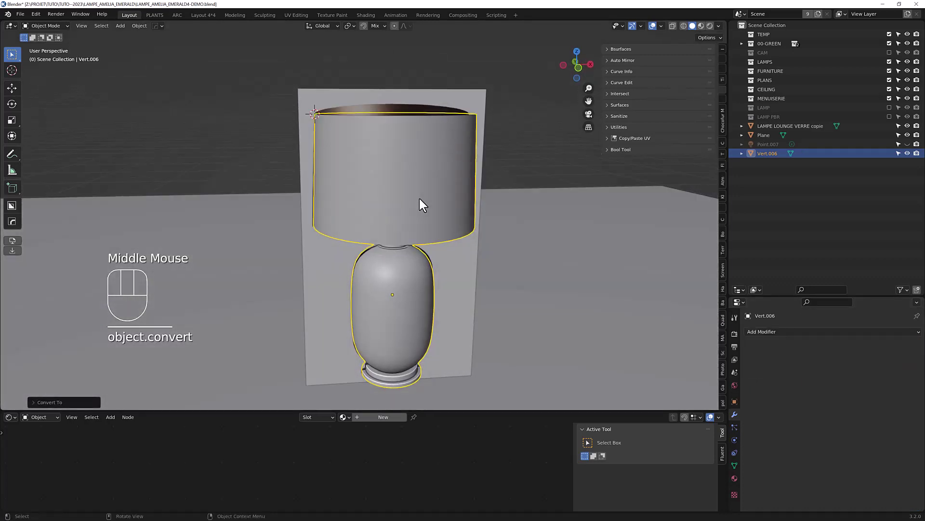
pyautogui.press('KP_1')
pyautogui.keyDown('shift'); pyautogui.click(417, 106); pyautogui.keyUp('shift')
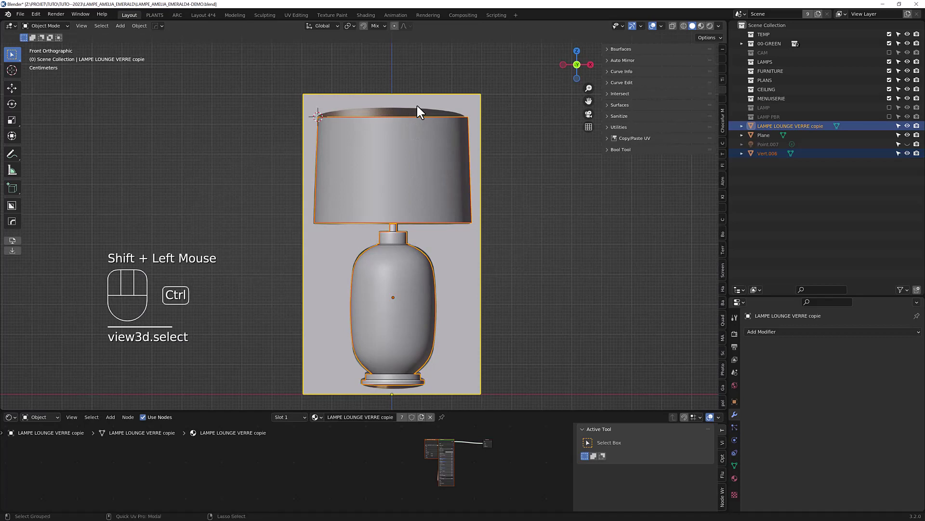
pyautogui.hotkey('ctrl', 'j')
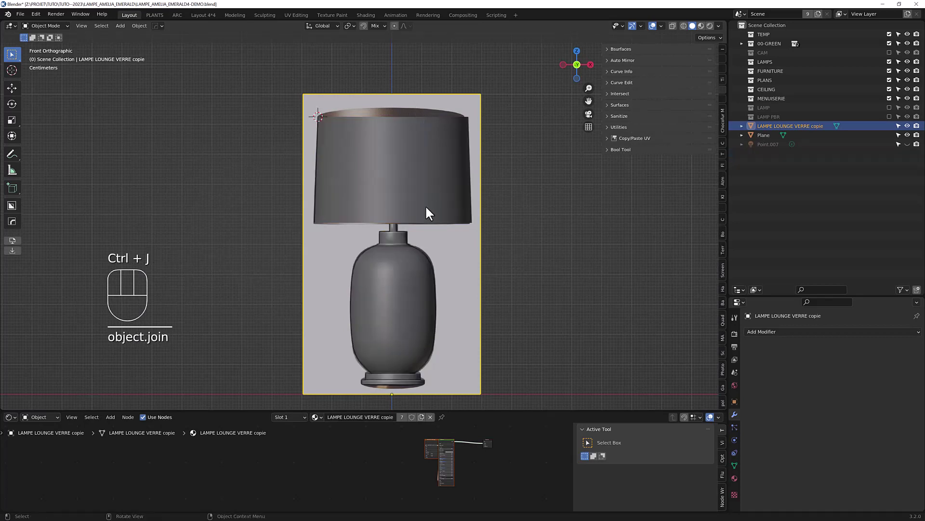
# Switch the viewport to Material Preview and bring up the UV projection options
pyautogui.press('z')
pyautogui.click(728, 219)
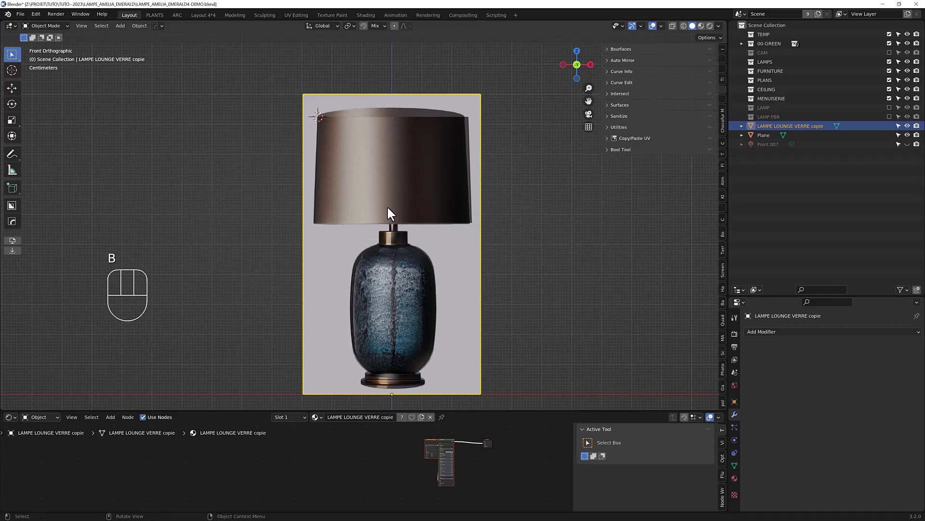
pyautogui.press('b')
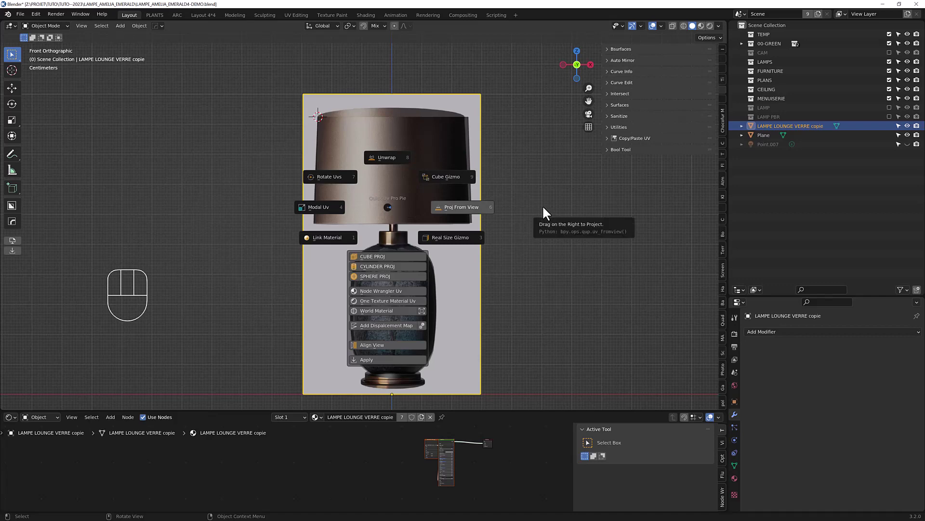
# Separate the lampshade's linked geometry into its own object
pyautogui.press('Escape')
pyautogui.moveTo(522, 169); pyautogui.dragTo(528, 200, button='middle')
pyautogui.press('Tab')
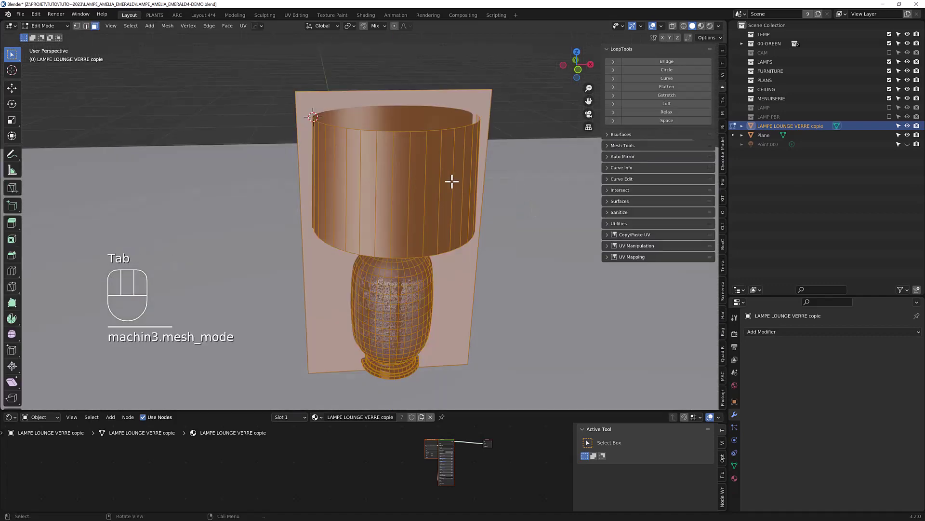
pyautogui.click(424, 243)
pyautogui.keyDown('shift'); pyautogui.click(419, 231); pyautogui.keyUp('shift')
pyautogui.keyDown('ctrl'); pyautogui.keyDown('alt'); pyautogui.keyDown('shift'); pyautogui.rightClick(418, 296); pyautogui.keyUp('shift'); pyautogui.keyUp('alt'); pyautogui.keyUp('ctrl')
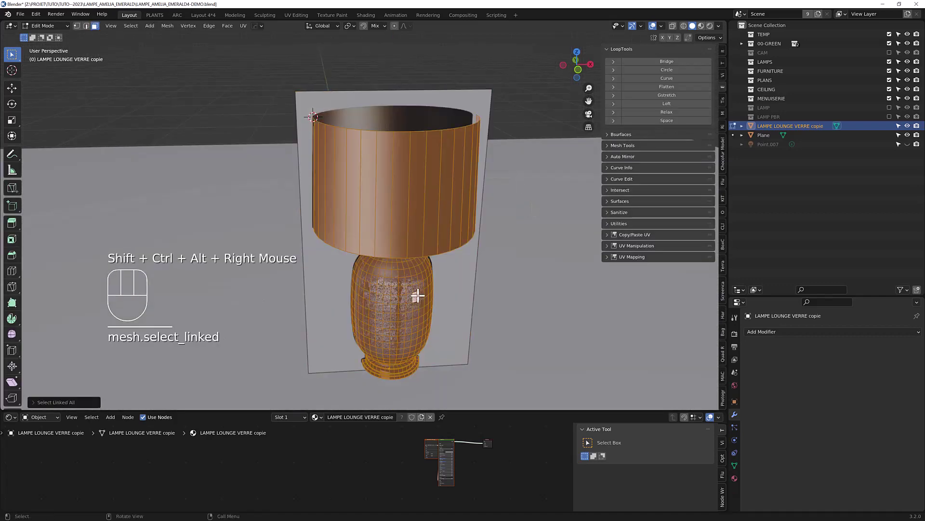
pyautogui.press('p')
pyautogui.click(417, 295)
pyautogui.press('Tab')
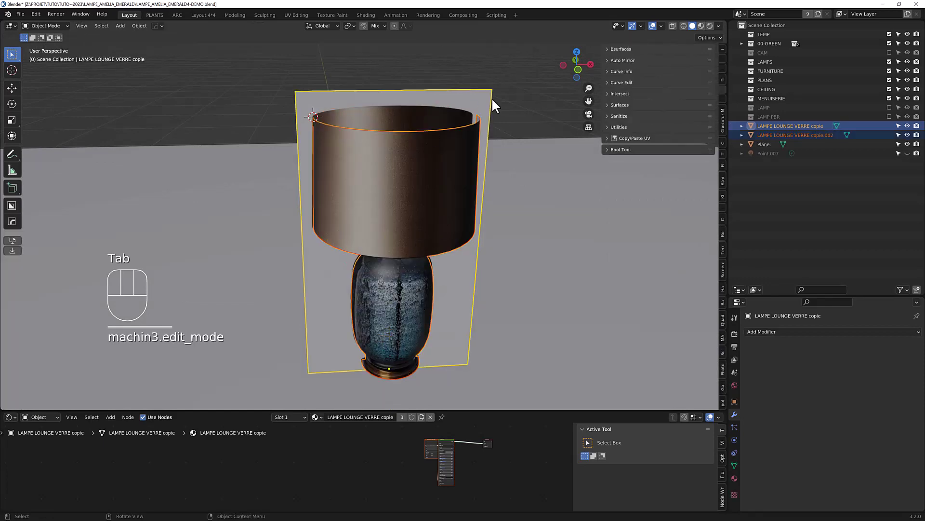
# Isolate the lampshade in Local View, select its whole mesh, and start rescaling its UVs
pyautogui.click(428, 167)
pyautogui.keyDown('ctrl'); pyautogui.click(428, 167); pyautogui.keyUp('ctrl')
pyautogui.press('KP_Divide')
pyautogui.moveTo(428, 166); pyautogui.dragTo(398, 165, button='middle')
pyautogui.middleClick(325, 152)
pyautogui.press('Tab')
pyautogui.keyDown('ctrl'); pyautogui.keyDown('alt'); pyautogui.keyDown('shift'); pyautogui.rightClick(400, 153); pyautogui.keyUp('shift'); pyautogui.keyUp('alt'); pyautogui.keyUp('ctrl')
pyautogui.keyDown('ctrl'); pyautogui.middleClick(398, 166); pyautogui.keyUp('ctrl')
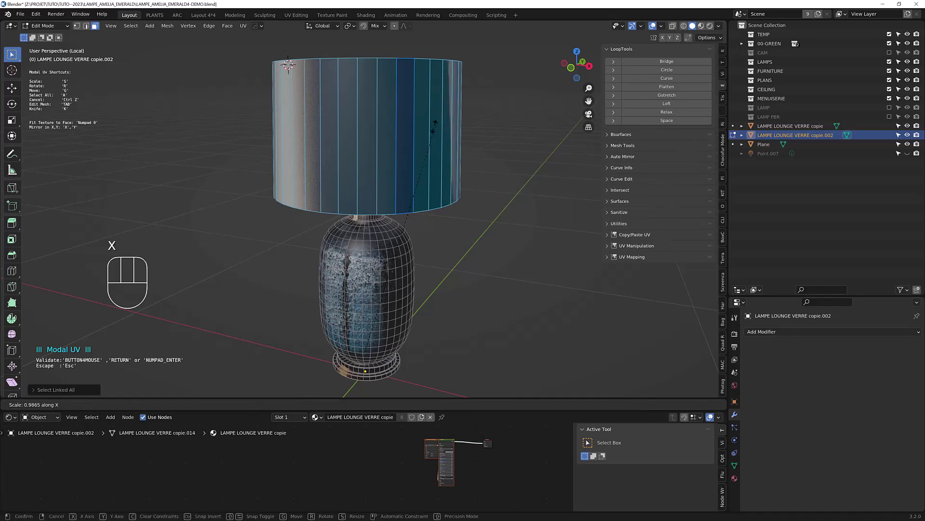
# Confirm the horizontal stretch of the lampshade's texture and leave mesh editing
pyautogui.click(419, 144)
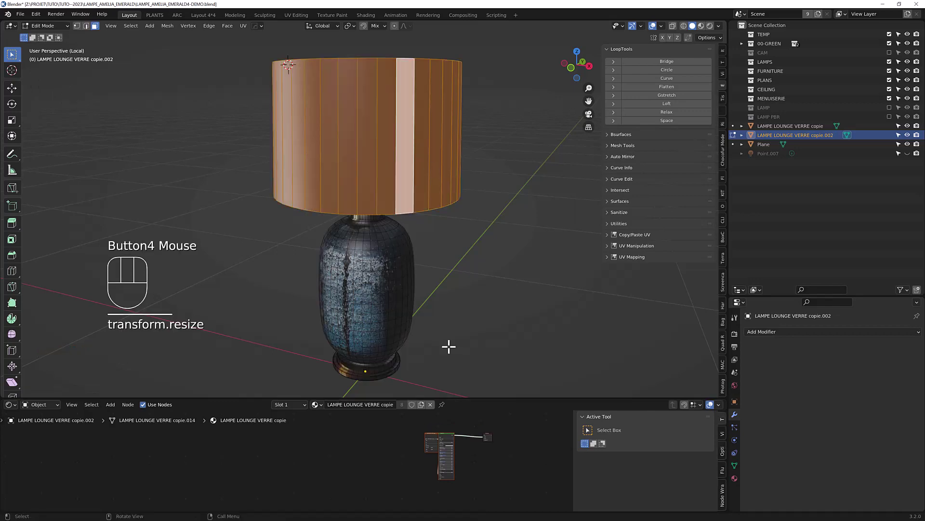
pyautogui.press('Tab')
pyautogui.moveTo(467, 188)
pyautogui.mouseDown(button='middle')
pyautogui.moveTo(423, 212)
pyautogui.moveTo(474, 187)
pyautogui.mouseUp(button='middle')
pyautogui.scroll(-2, 477, 191)
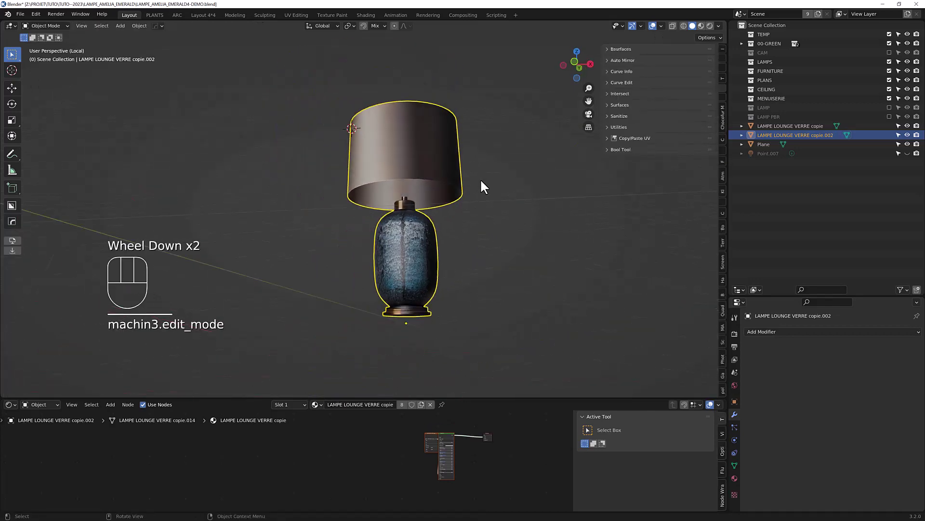
pyautogui.scroll(2, 435, 291)
pyautogui.moveTo(436, 291); pyautogui.dragTo(439, 303, button='middle')
# Select an edge loop on the lamp base and scale its brass texture along X
pyautogui.press('Tab')
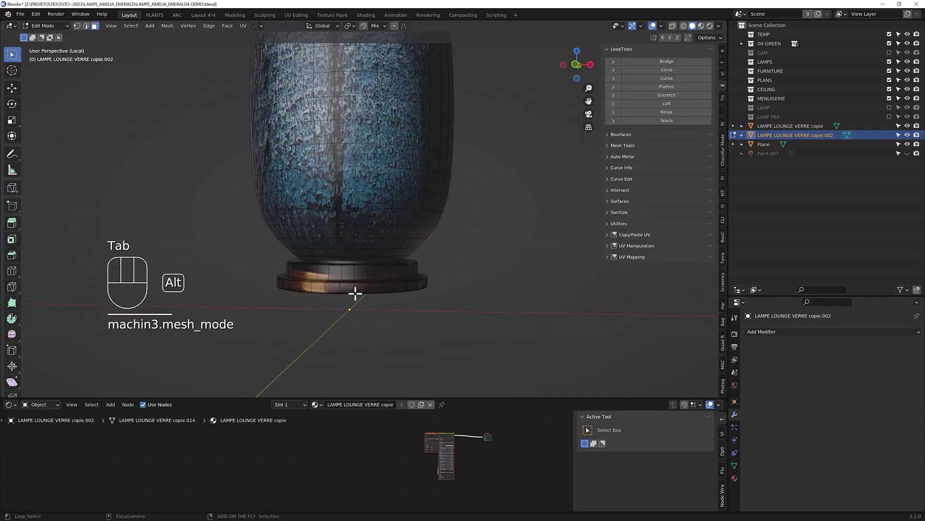
pyautogui.keyDown('alt'); pyautogui.click(355, 289); pyautogui.keyUp('alt')
pyautogui.keyDown('ctrl'); pyautogui.keyDown('shift'); pyautogui.scroll(8, 356, 289); pyautogui.keyUp('shift'); pyautogui.keyUp('ctrl')
pyautogui.keyDown('ctrl'); pyautogui.keyDown('shift'); pyautogui.scroll(1, 355, 289); pyautogui.keyUp('shift'); pyautogui.keyUp('ctrl')
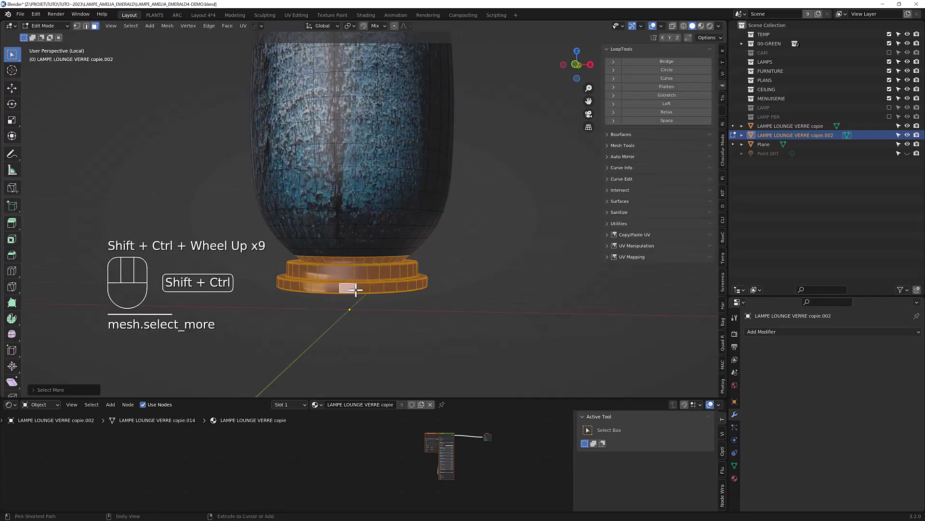
pyautogui.keyDown('ctrl'); pyautogui.keyDown('shift'); pyautogui.scroll(-1, 355, 290); pyautogui.keyUp('shift'); pyautogui.keyUp('ctrl')
pyautogui.keyDown('ctrl'); pyautogui.middleClick(355, 289); pyautogui.keyUp('ctrl')
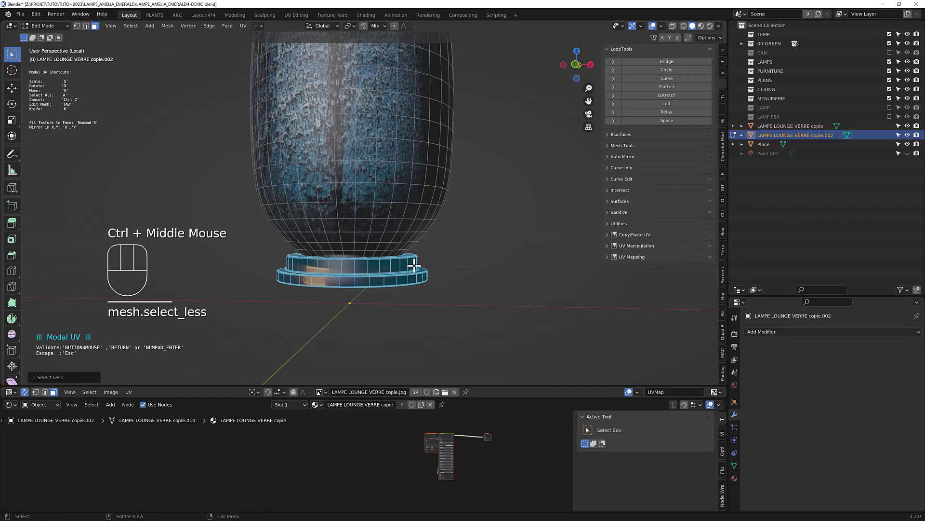
pyautogui.press('s')
pyautogui.press('x')
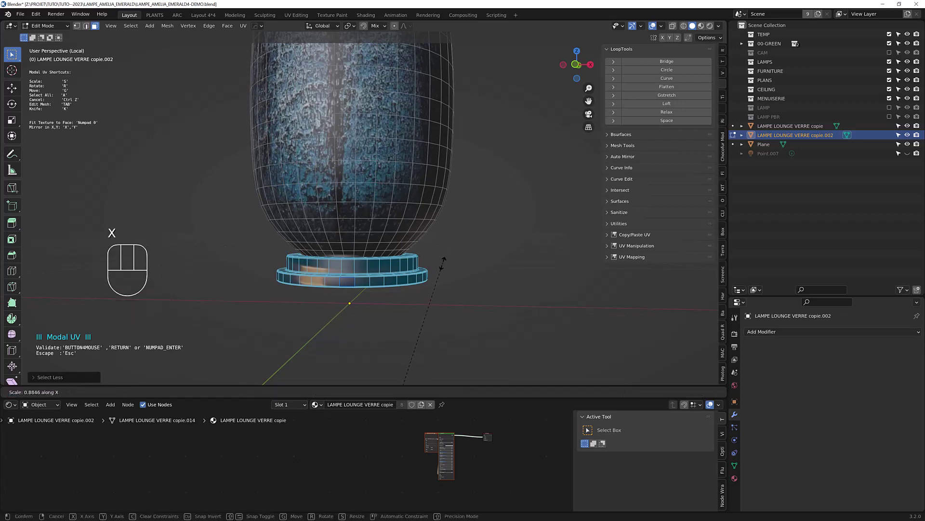
pyautogui.click(439, 273)
pyautogui.scroll(5, 352, 244)
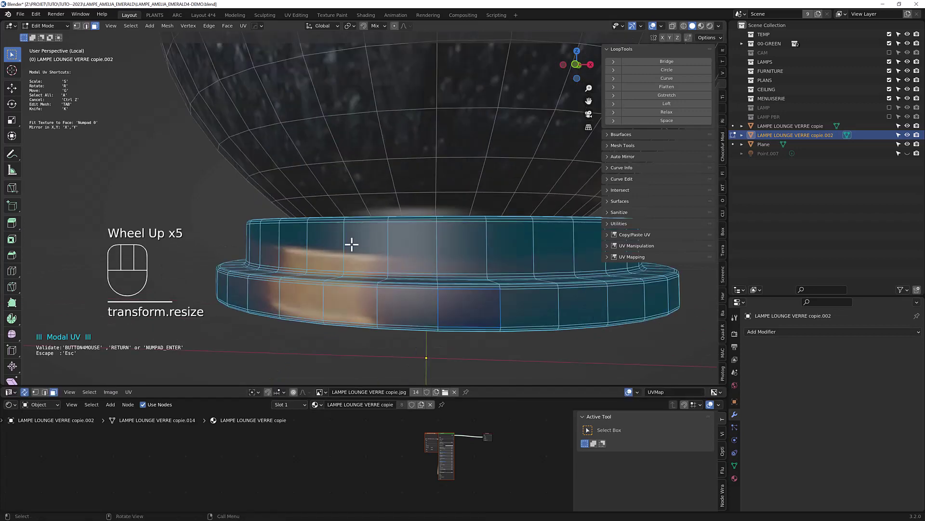
pyautogui.press('Tab')
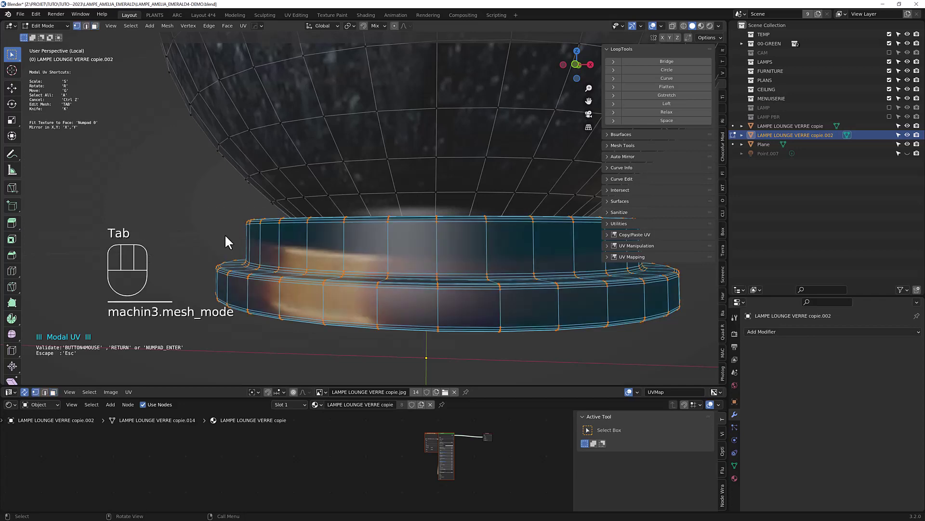
pyautogui.click(247, 223)
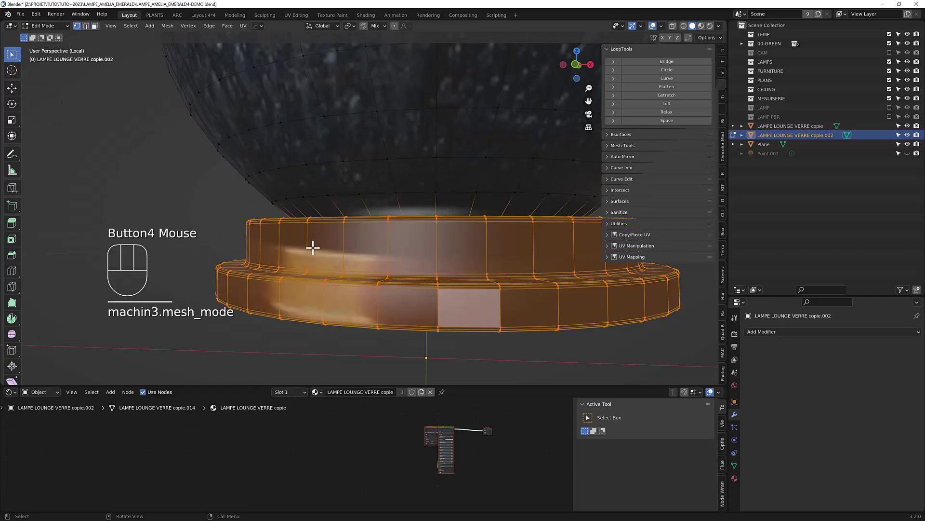
# Select the base's top ring, shift its brass texture along Y, and return to Object Mode
pyautogui.click(250, 223)
pyautogui.scroll(-2, 222, 232)
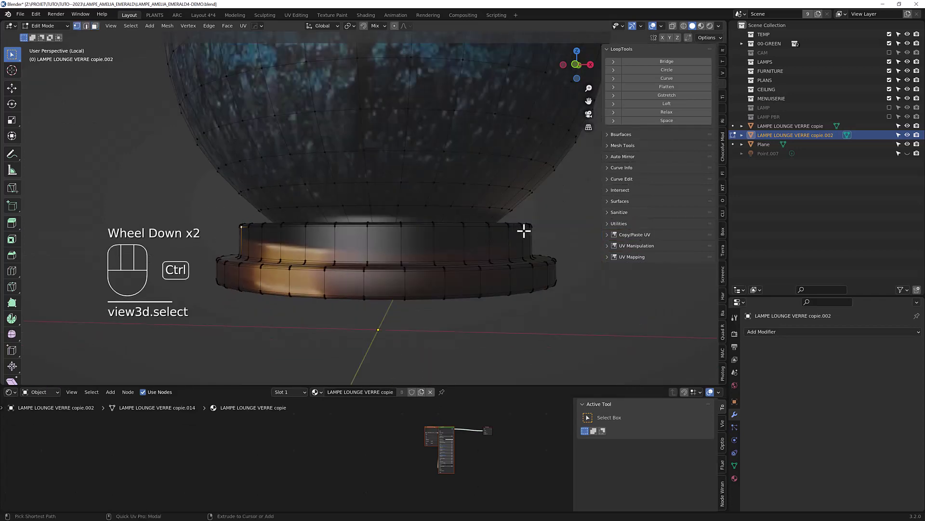
pyautogui.keyDown('ctrl'); pyautogui.click(524, 231); pyautogui.keyUp('ctrl')
pyautogui.moveTo(523, 231); pyautogui.dragTo(434, 242, button='middle')
pyautogui.keyDown('ctrl'); pyautogui.middleClick(433, 242); pyautogui.keyUp('ctrl')
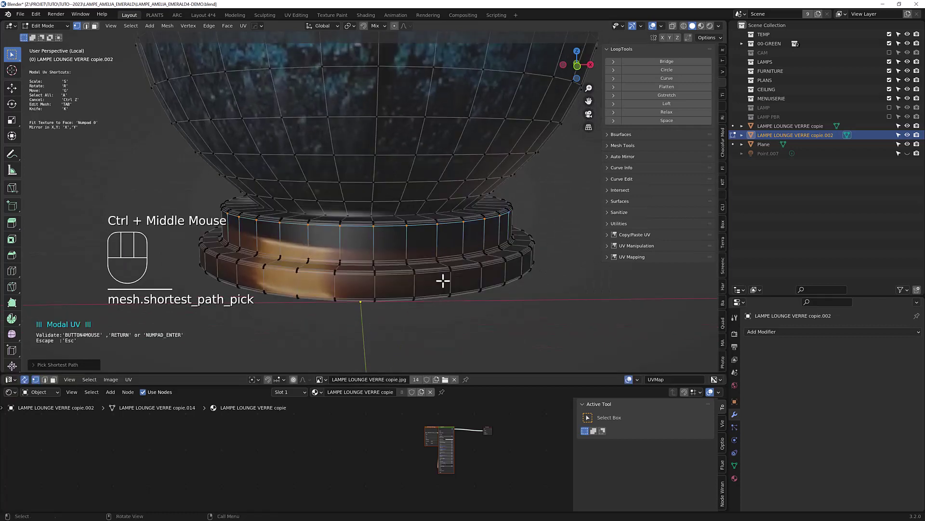
pyautogui.press('g')
pyautogui.press('y')
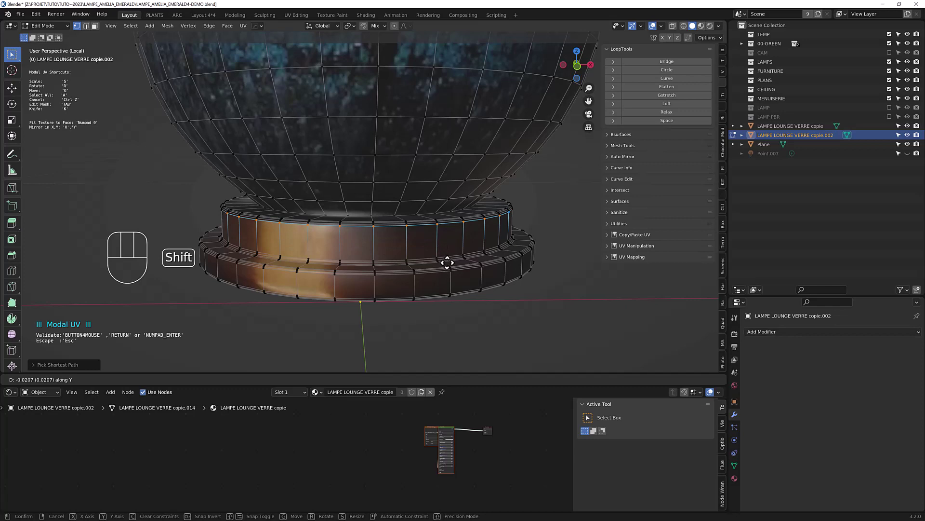
pyautogui.click(447, 262)
pyautogui.press('Tab')
# Enlarge the node editor area and orbit to look down into the lampshade
pyautogui.scroll(-6, 400, 270)
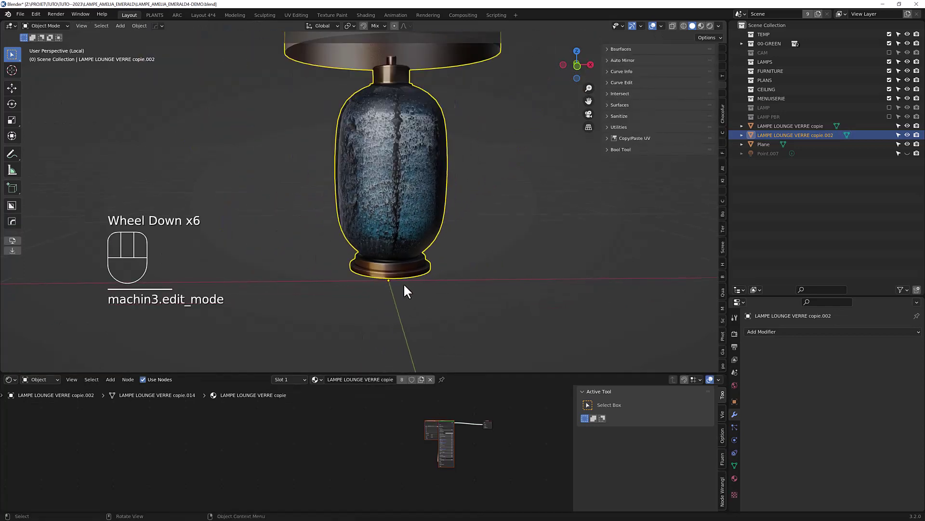
pyautogui.scroll(-3, 405, 265)
pyautogui.moveTo(409, 247); pyautogui.dragTo(421, 212, button='middle')
pyautogui.scroll(1, 391, 169)
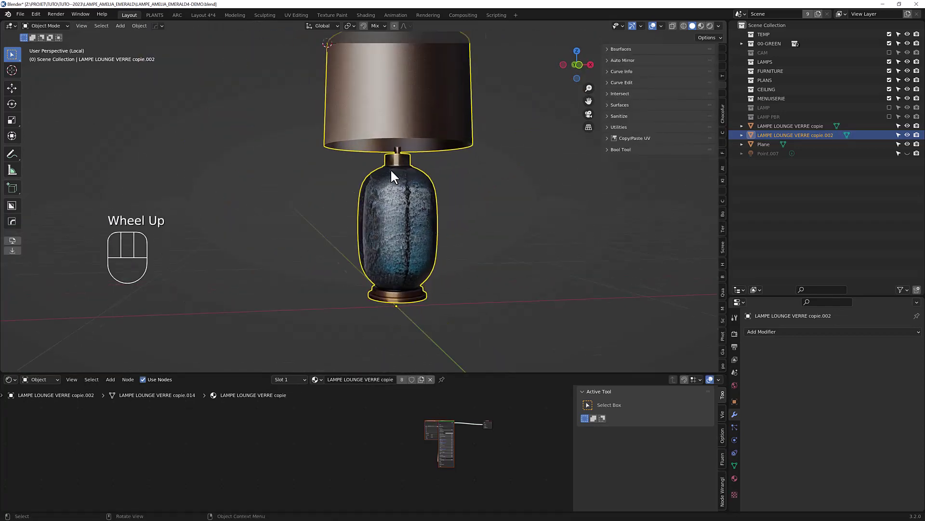
pyautogui.moveTo(390, 169)
pyautogui.mouseDown(button='middle')
pyautogui.moveTo(397, 193)
pyautogui.moveTo(387, 185)
pyautogui.mouseUp(button='middle')
pyautogui.scroll(1, 430, 302)
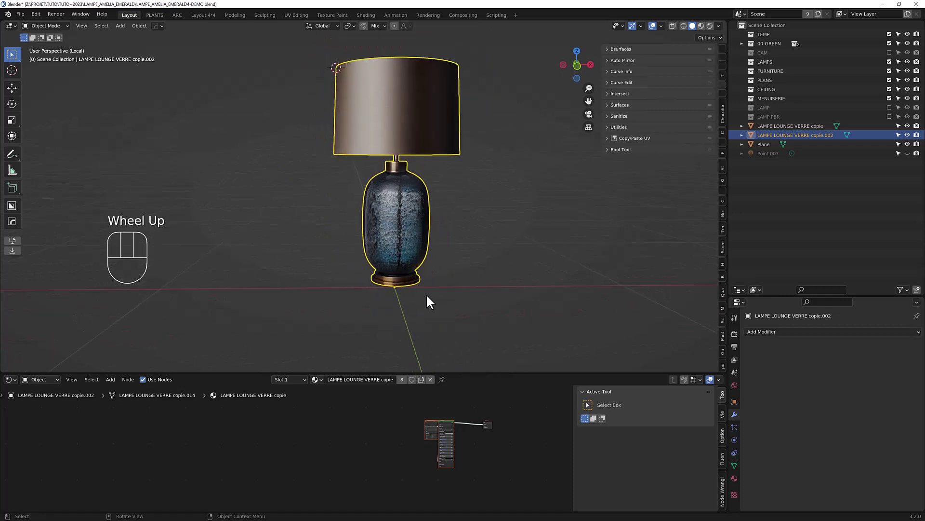
pyautogui.moveTo(445, 374); pyautogui.dragTo(446, 340)
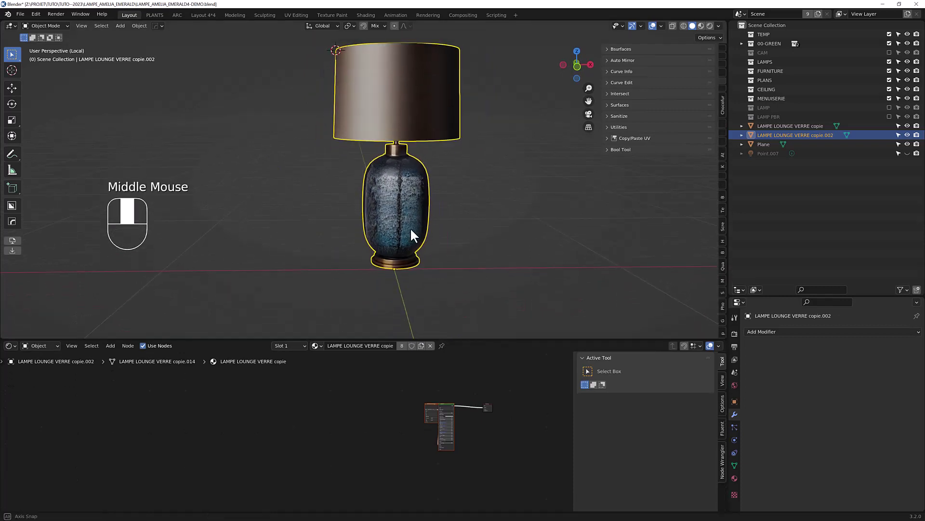
pyautogui.moveTo(411, 228); pyautogui.dragTo(401, 187, button='middle')
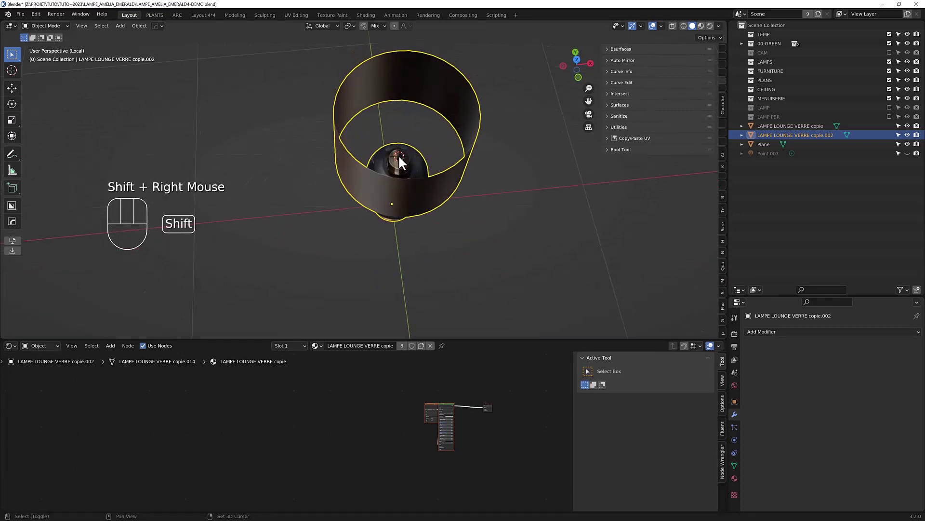
# Add a point light inside the lampshade and preview the scene in rendered shading
pyautogui.hotkey('shift', 'a')
pyautogui.moveTo(398, 155)
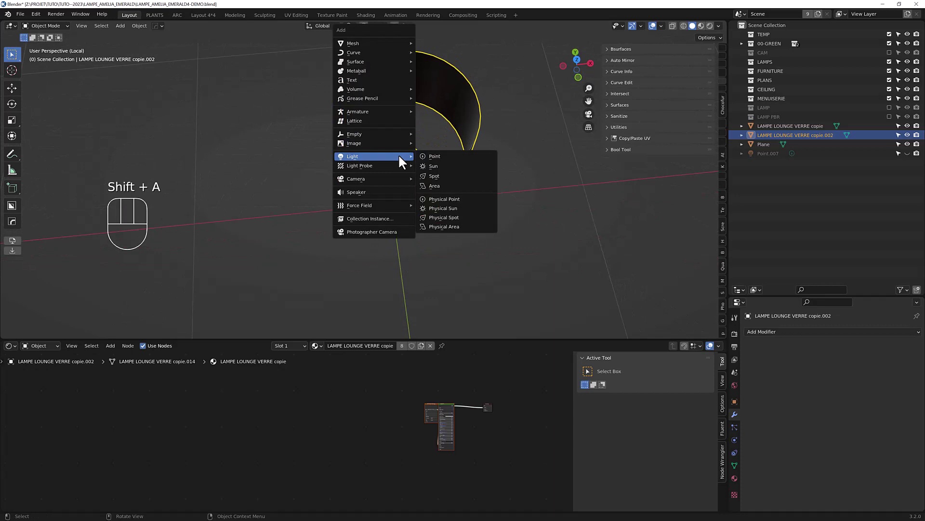
pyautogui.click(448, 157)
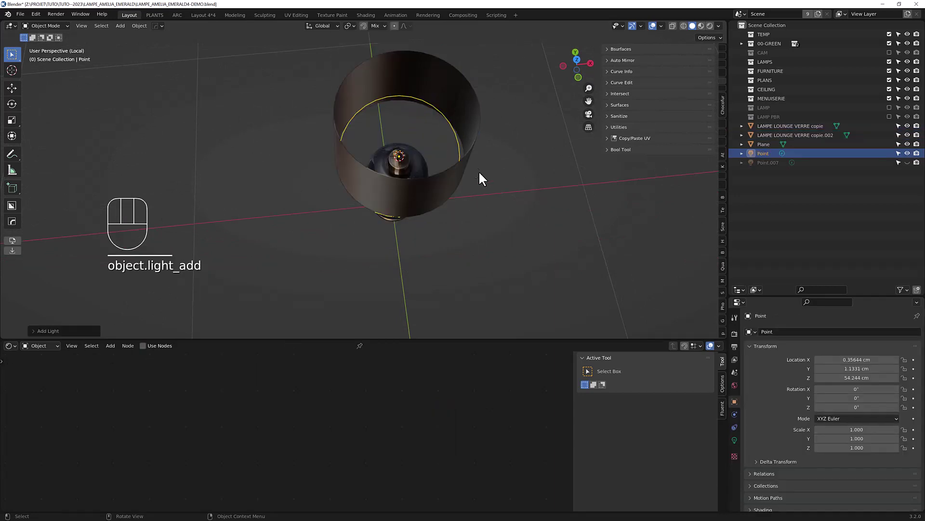
pyautogui.press('z')
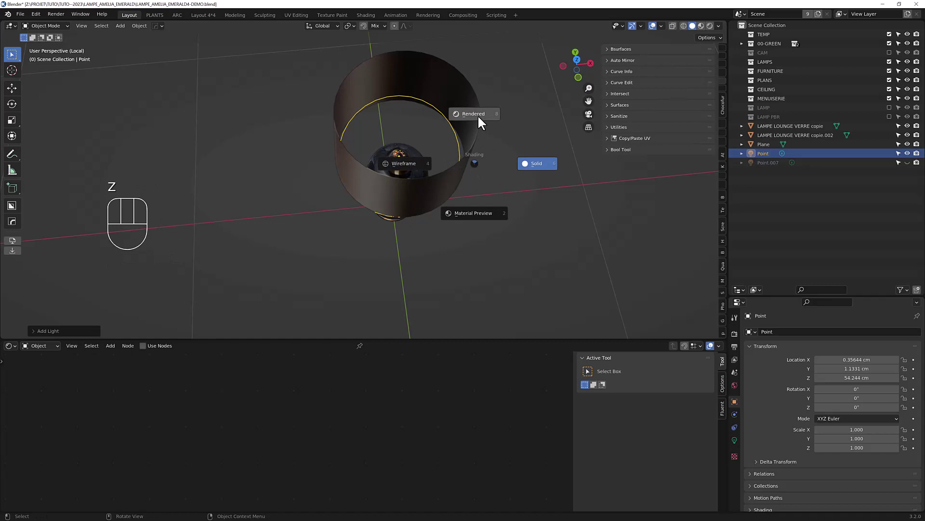
pyautogui.click(479, 114)
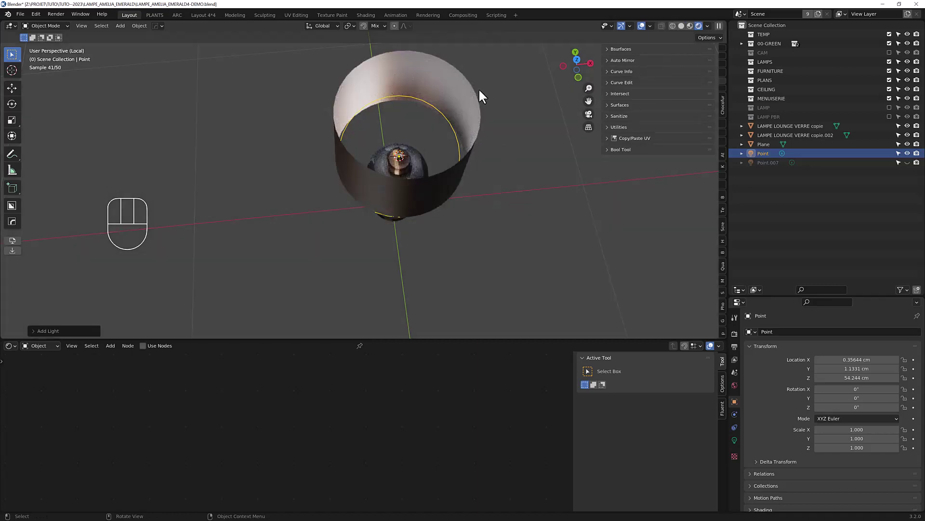
# Duplicate the light to the lamp's left, then give the original 6.8 cm radius and 4301 K colour
pyautogui.hotkey('shift', 'd')
pyautogui.click(464, 120)
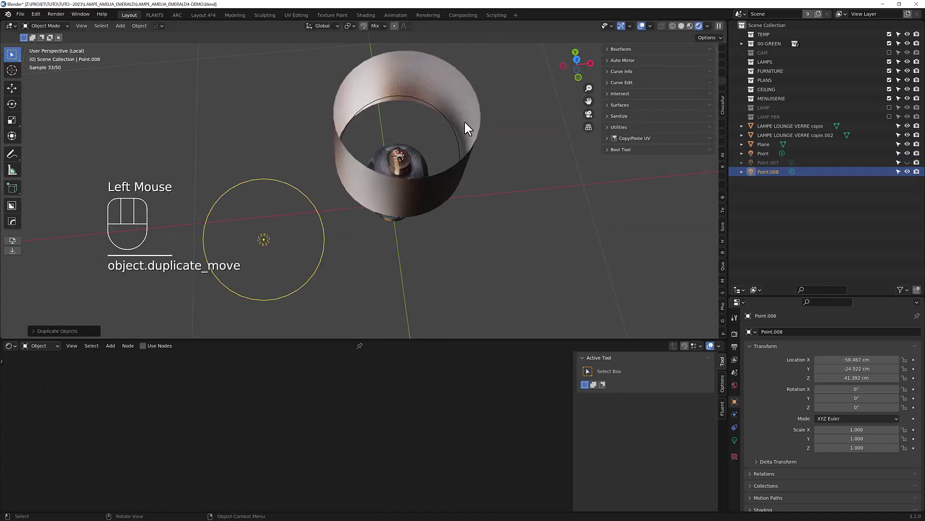
pyautogui.click(451, 127)
pyautogui.keyDown('ctrl'); pyautogui.scroll(-1, 463, 111); pyautogui.keyUp('ctrl')
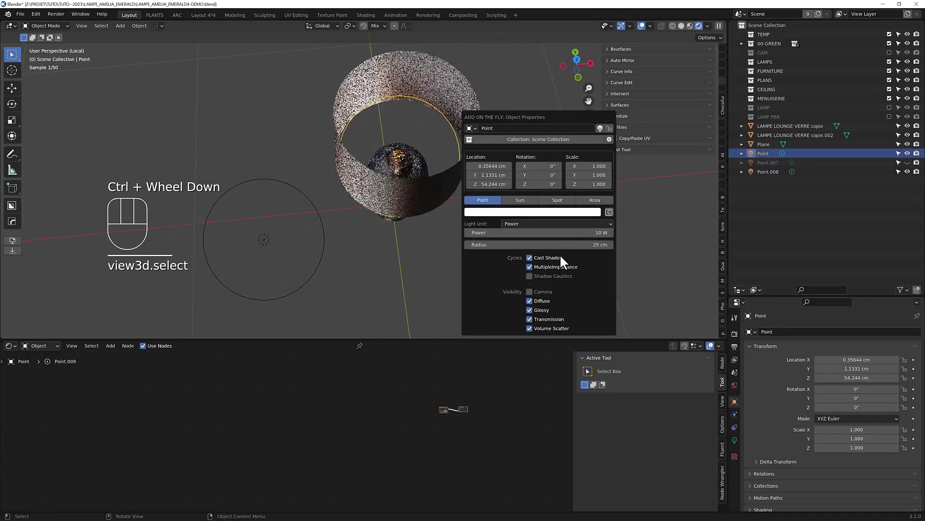
pyautogui.moveTo(559, 245); pyautogui.dragTo(491, 220)
pyautogui.click(608, 212)
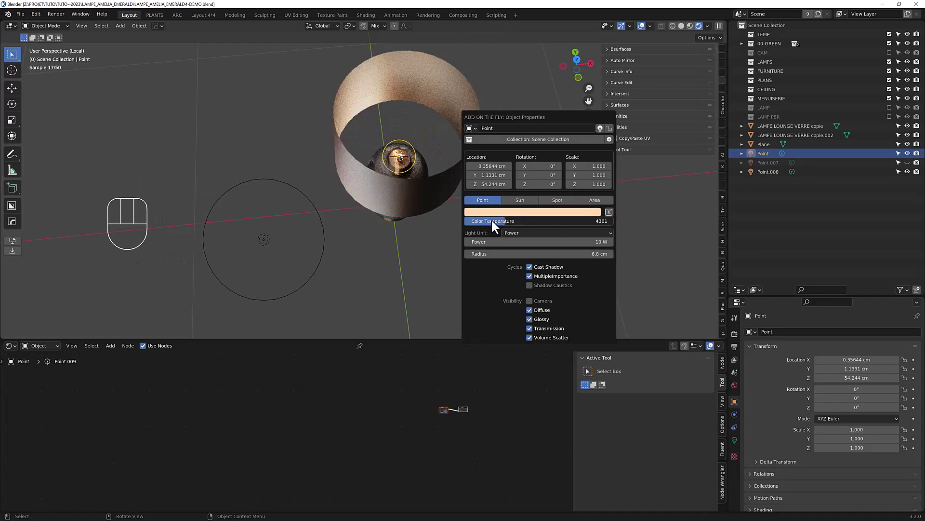
# Raise the point light 10.97 cm upward along Z
pyautogui.moveTo(418, 219); pyautogui.dragTo(415, 149, button='middle')
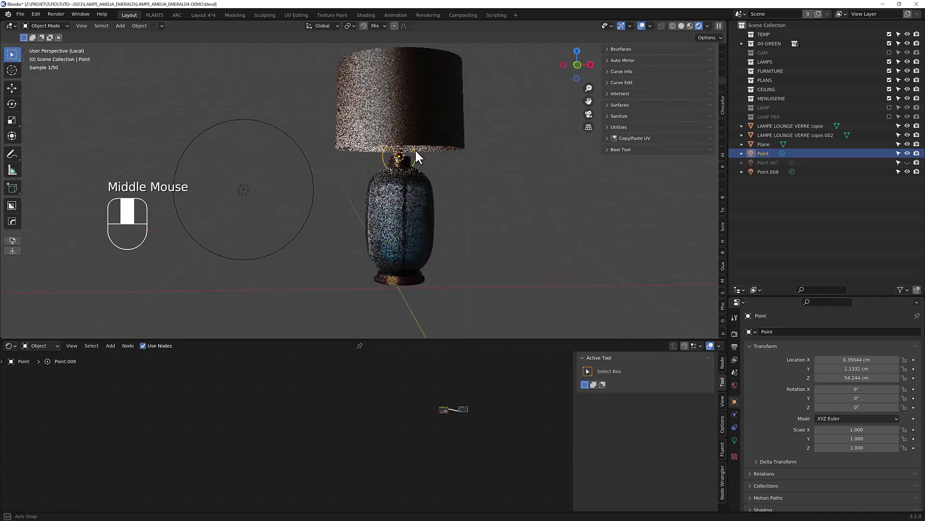
pyautogui.press('g')
pyautogui.moveTo(549, 213); pyautogui.dragTo(558, 169, button='middle')
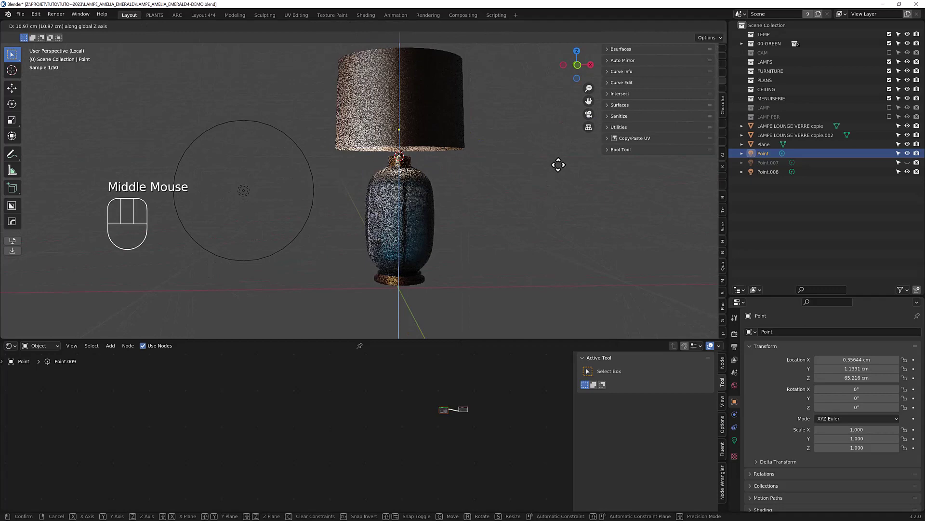
# Confirm the light's new height and select the lamp body object
pyautogui.click(558, 165)
pyautogui.scroll(2, 426, 218)
pyautogui.click(425, 218)
pyautogui.scroll(-2, 360, 155)
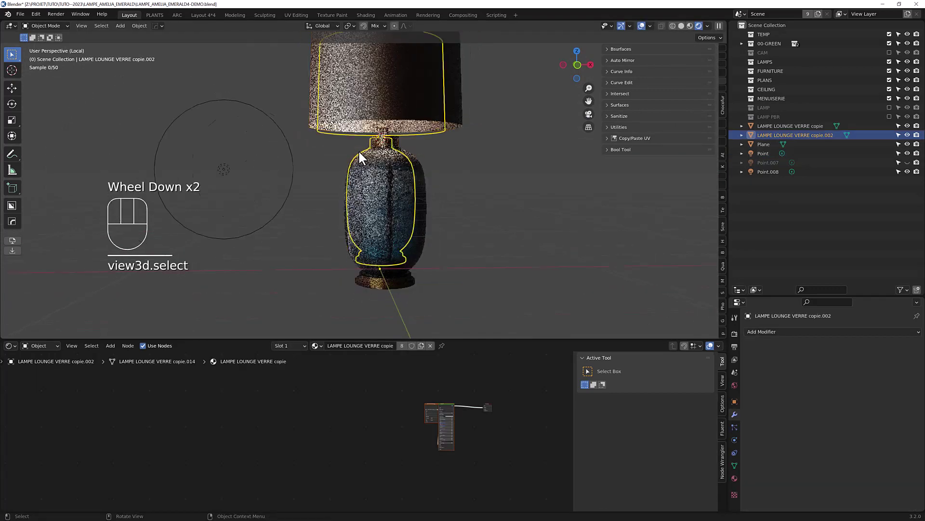
pyautogui.moveTo(359, 152); pyautogui.dragTo(375, 111, button='middle')
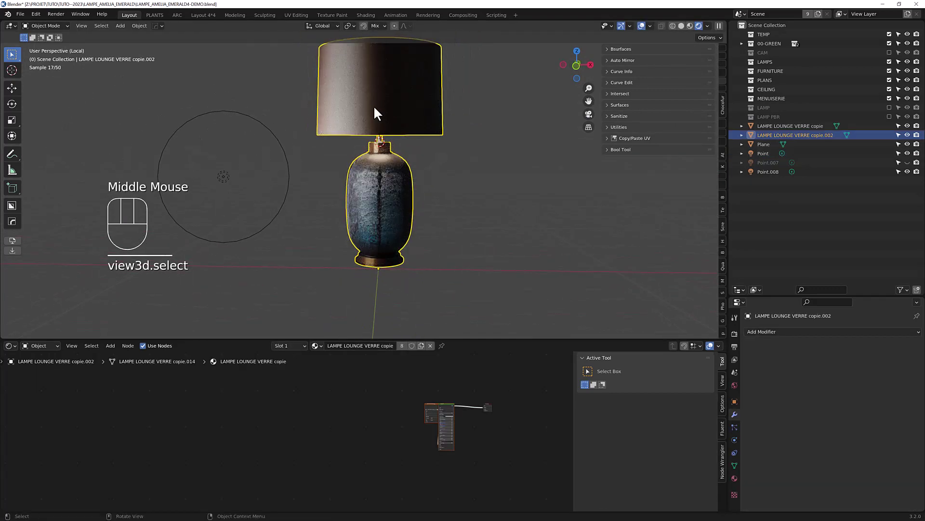
pyautogui.scroll(4, 439, 407)
# Disconnect the image texture's alpha and set Metallic 0.938 and Roughness 0.363
pyautogui.click(419, 391)
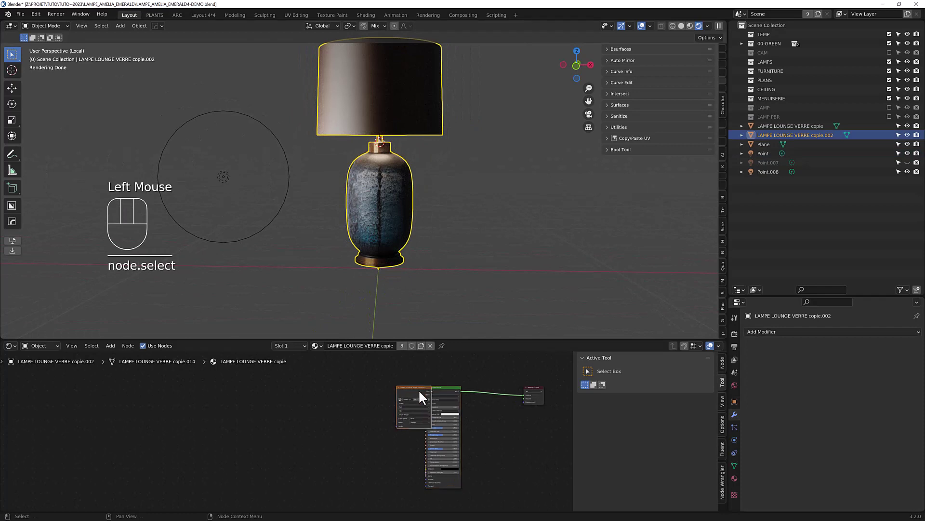
pyautogui.press('g')
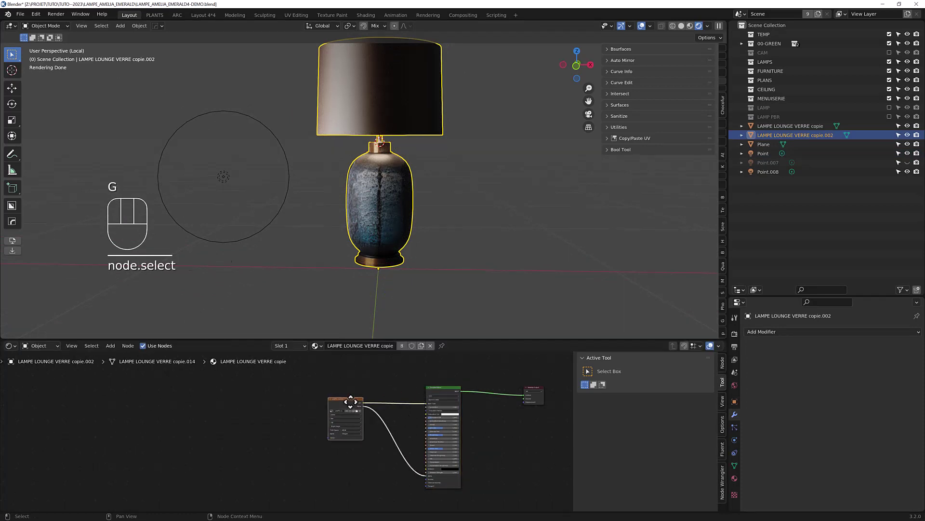
pyautogui.scroll(5, 437, 473)
pyautogui.moveTo(432, 498); pyautogui.dragTo(386, 477)
pyautogui.scroll(3, 443, 430)
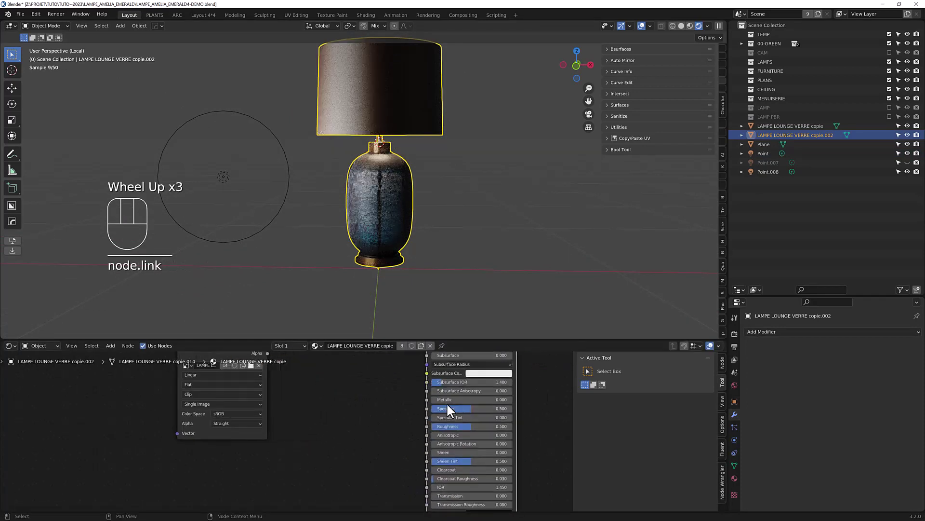
pyautogui.moveTo(446, 400); pyautogui.dragTo(461, 426)
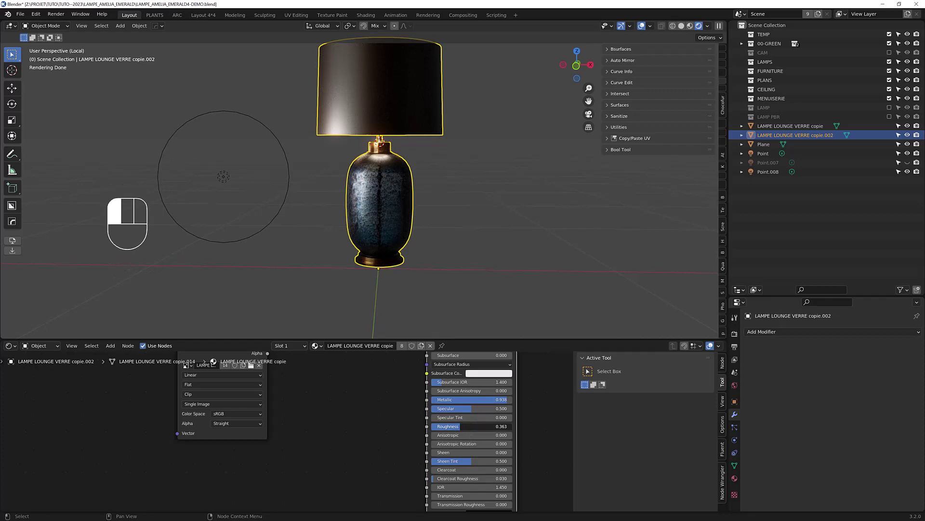
# Select the vase's body face loops and separate them into LAMPE LOUNGE VERRE copie.003
pyautogui.scroll(2, 359, 195)
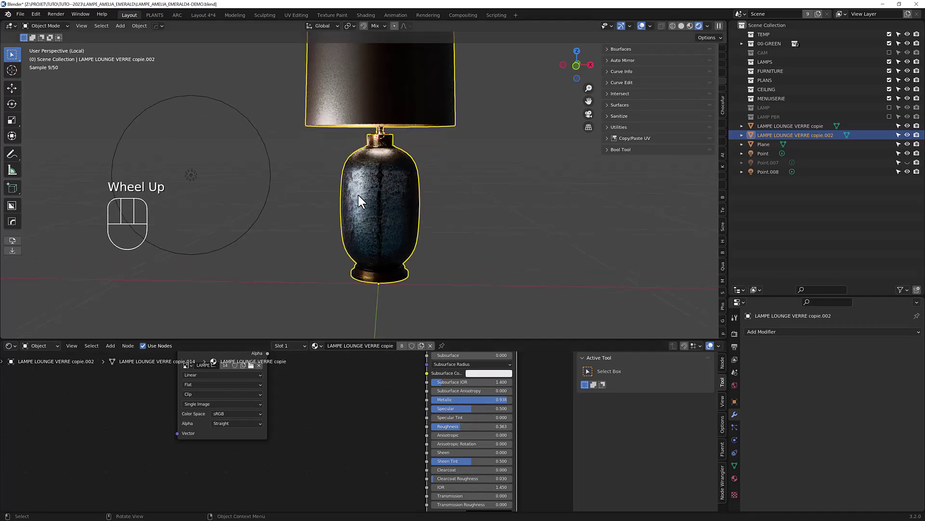
pyautogui.press('Tab')
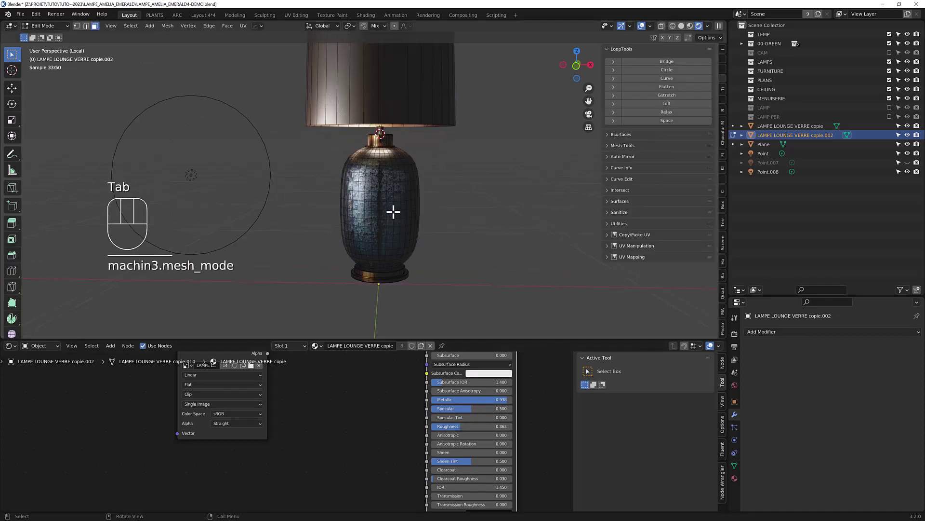
pyautogui.scroll(2, 370, 211)
pyautogui.keyDown('alt'); pyautogui.keyDown('shift'); pyautogui.click(361, 202); pyautogui.keyUp('shift'); pyautogui.keyUp('alt')
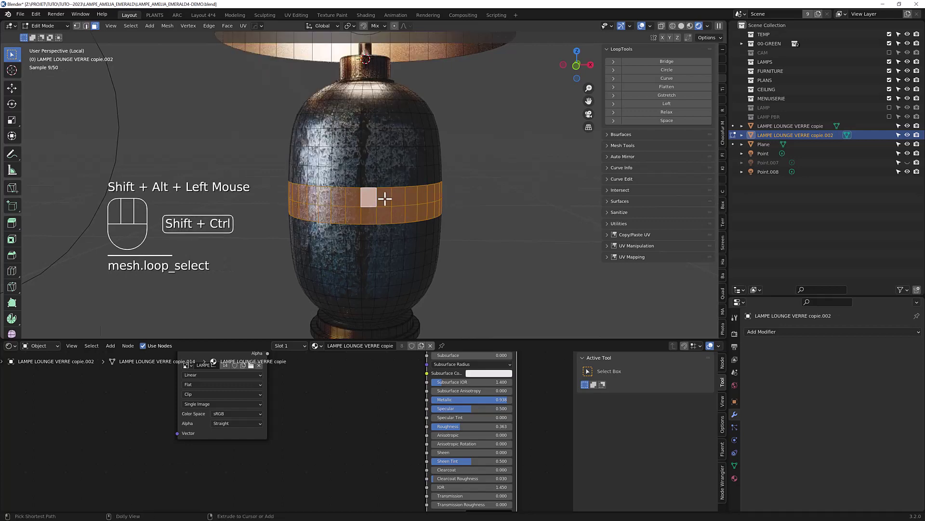
pyautogui.keyDown('ctrl'); pyautogui.keyDown('shift'); pyautogui.scroll(7, 385, 198); pyautogui.keyUp('shift'); pyautogui.keyUp('ctrl')
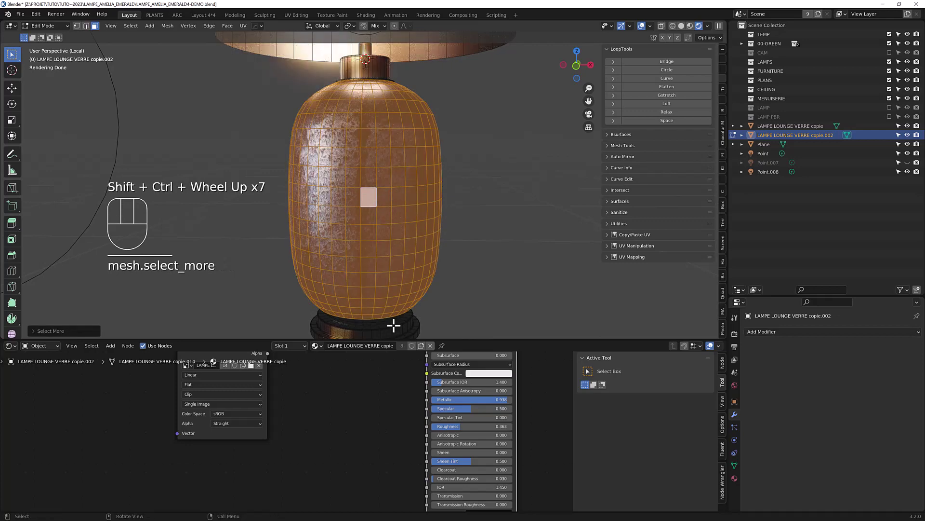
pyautogui.scroll(5, 371, 324)
pyautogui.keyDown('alt'); pyautogui.keyDown('shift'); pyautogui.click(371, 317); pyautogui.keyUp('shift'); pyautogui.keyUp('alt')
pyautogui.keyDown('alt'); pyautogui.keyDown('shift'); pyautogui.click(378, 318); pyautogui.keyUp('shift'); pyautogui.keyUp('alt')
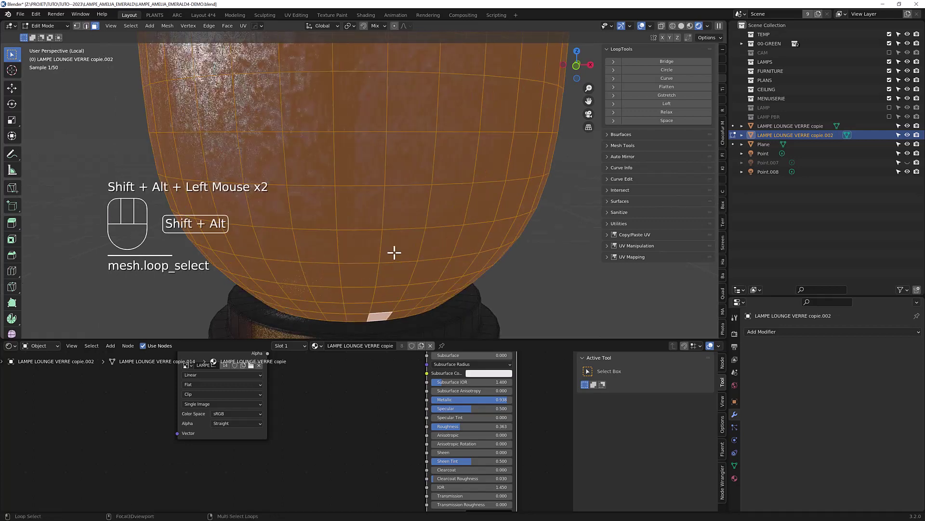
pyautogui.press('p')
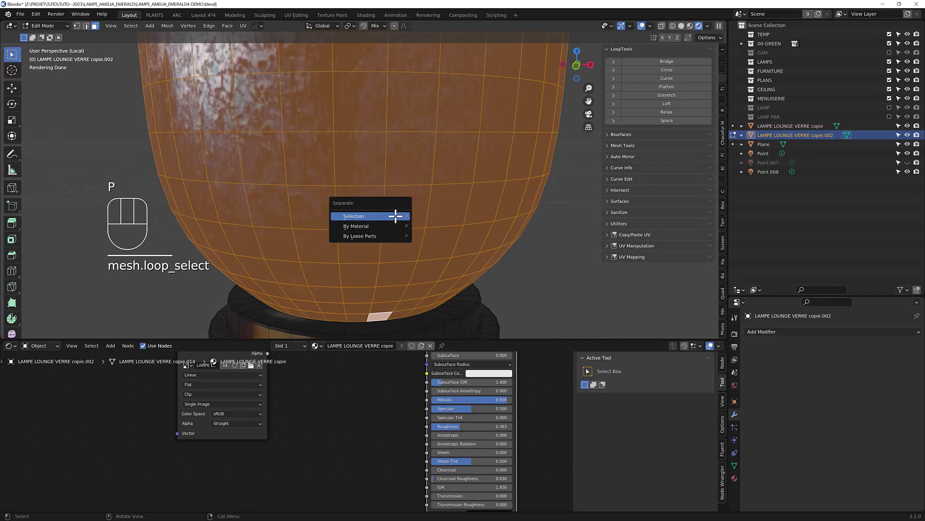
pyautogui.click(395, 216)
pyautogui.press('Tab')
pyautogui.scroll(-8, 420, 262)
# Create a new material on the separated vase body and name it LAMPE LOUNGE VERRE GLASS
pyautogui.moveTo(424, 262); pyautogui.dragTo(423, 254, button='middle')
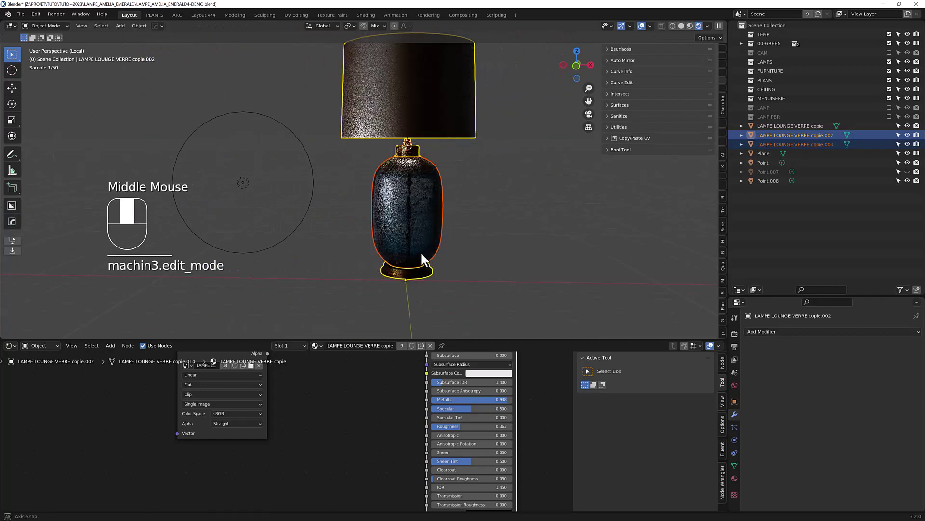
pyautogui.scroll(2, 415, 213)
pyautogui.click(416, 211)
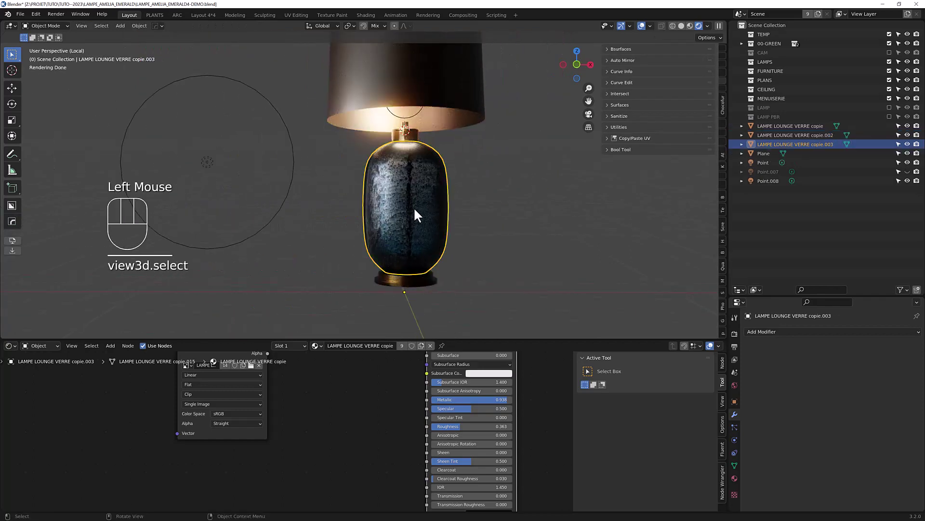
pyautogui.click(421, 345)
pyautogui.doubleClick(385, 345)
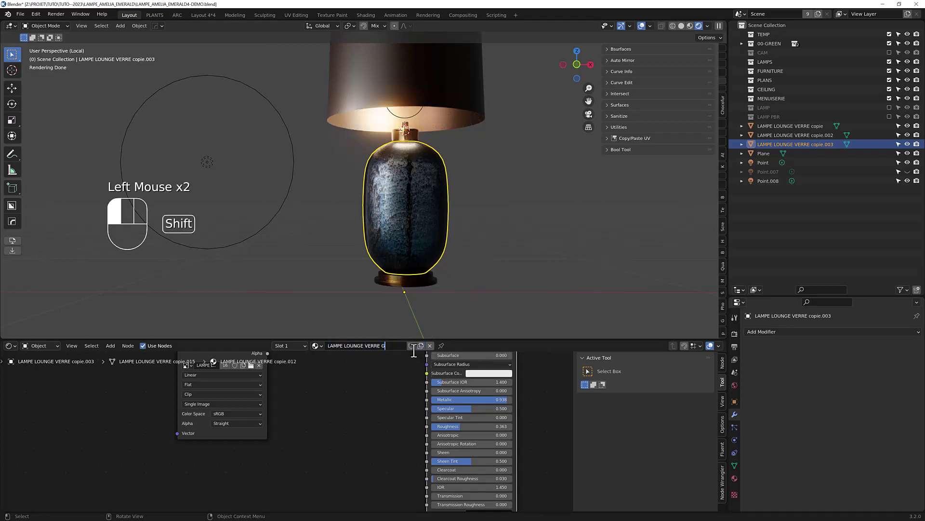
pyautogui.click(432, 214)
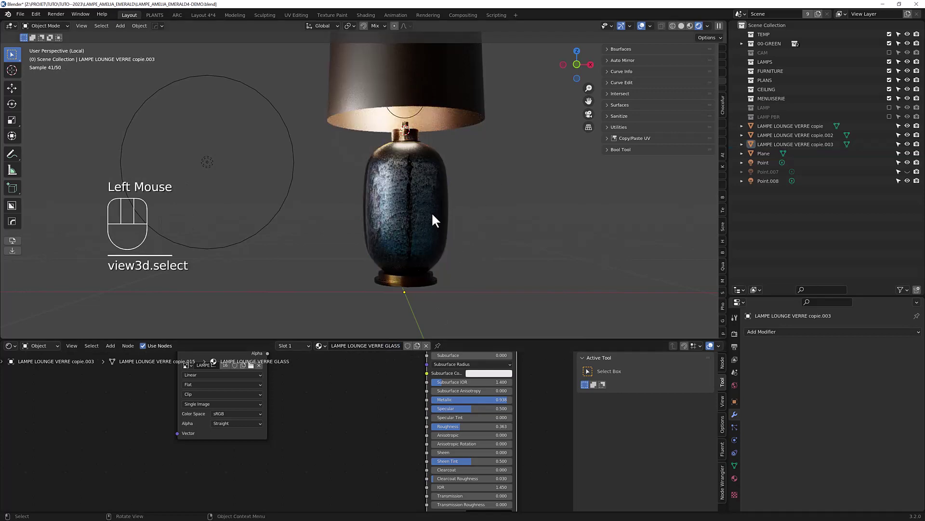
# Select the vase body and select all its linked mesh in Edit Mode
pyautogui.scroll(2, 404, 178)
pyautogui.click(391, 180)
pyautogui.press('Tab')
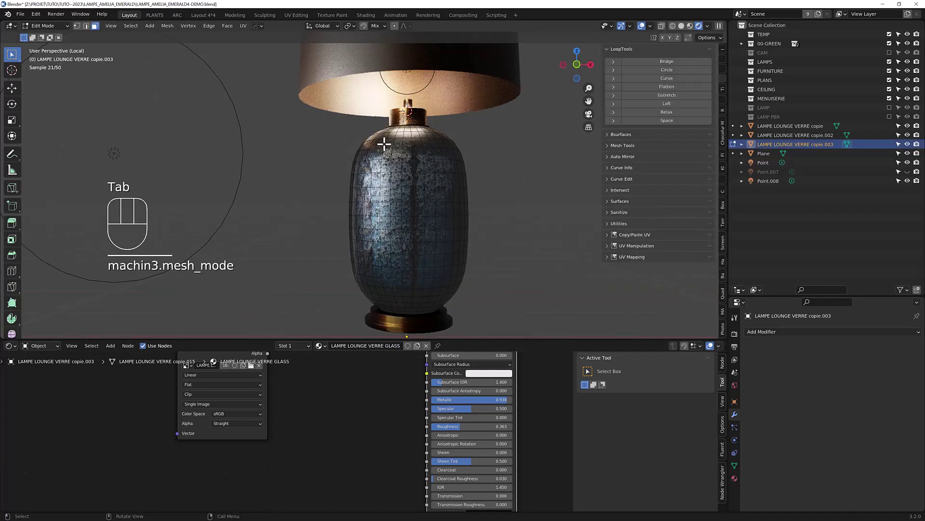
pyautogui.middleClick(389, 151)
pyautogui.scroll(2, 392, 147)
pyautogui.keyDown('ctrl'); pyautogui.keyDown('alt'); pyautogui.keyDown('shift'); pyautogui.rightClick(411, 182); pyautogui.keyUp('shift'); pyautogui.keyUp('alt'); pyautogui.keyUp('ctrl')
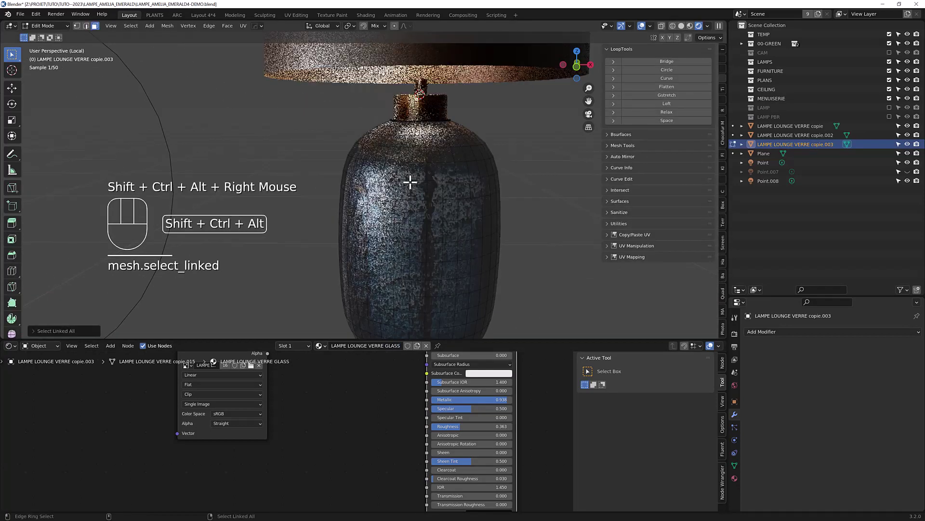
pyautogui.click(411, 182)
pyautogui.keyDown('ctrl'); pyautogui.keyDown('alt'); pyautogui.keyDown('shift'); pyautogui.rightClick(410, 182); pyautogui.keyUp('shift'); pyautogui.keyUp('alt'); pyautogui.keyUp('ctrl')
pyautogui.scroll(2, 409, 146)
pyautogui.scroll(1, 408, 145)
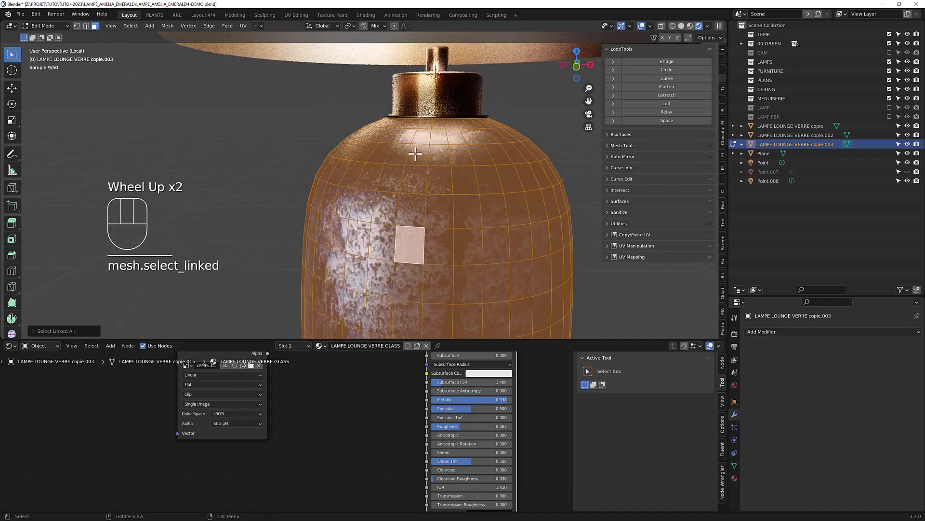
# Extrude the vase surface along its normals with a small thickness and return to Object Mode
pyautogui.hotkey('shift', 'ctrl', 'e')
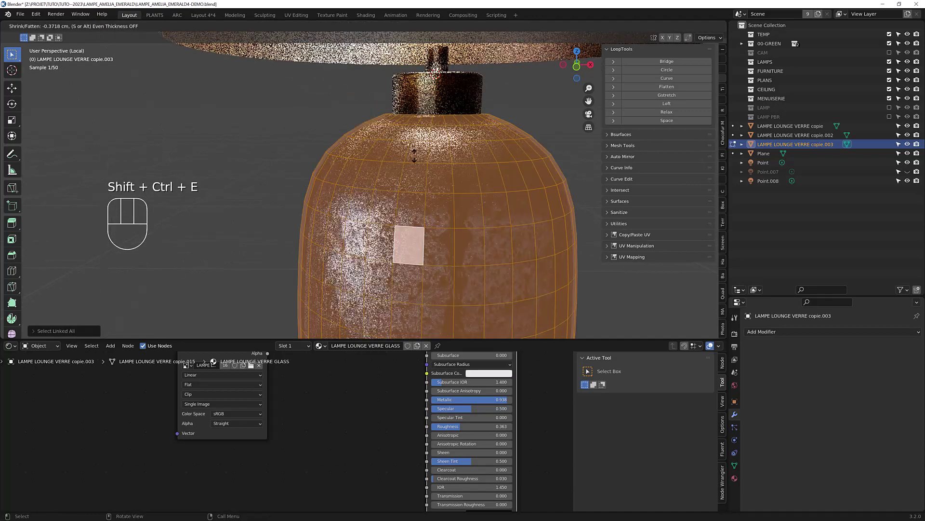
pyautogui.press('shift')
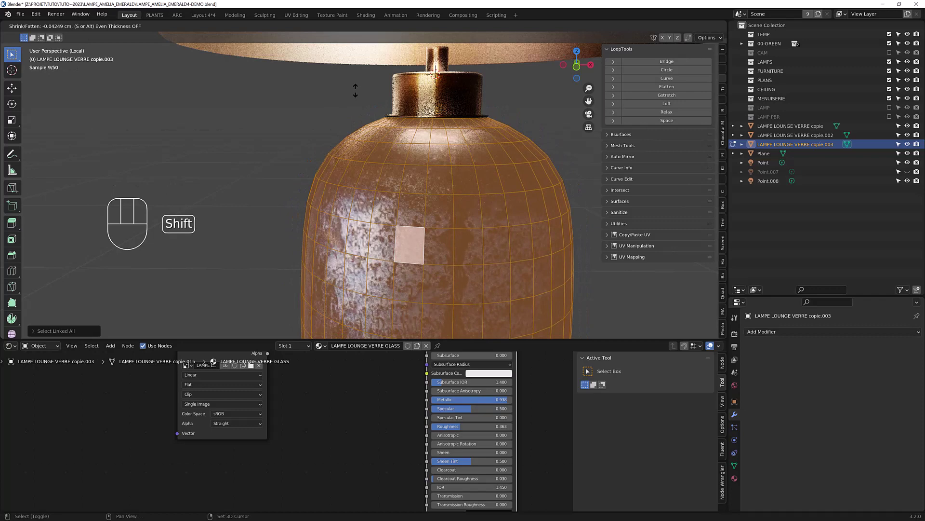
pyautogui.keyDown('shift'); pyautogui.click(354, 89); pyautogui.keyUp('shift')
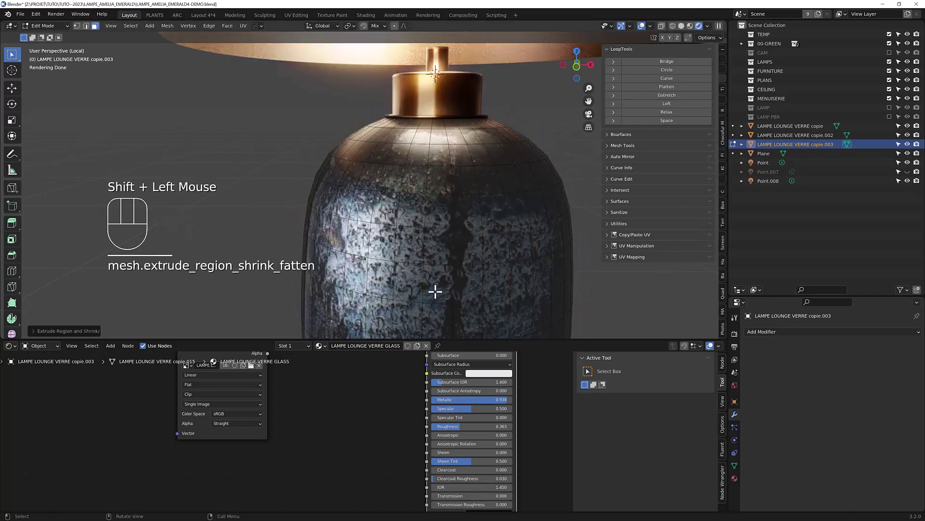
pyautogui.press('Tab')
# Raise the glass material's Transmission and lower its Roughness to 0.186
pyautogui.scroll(-2, 384, 197)
pyautogui.scroll(-2, 395, 385)
pyautogui.scroll(4, 412, 440)
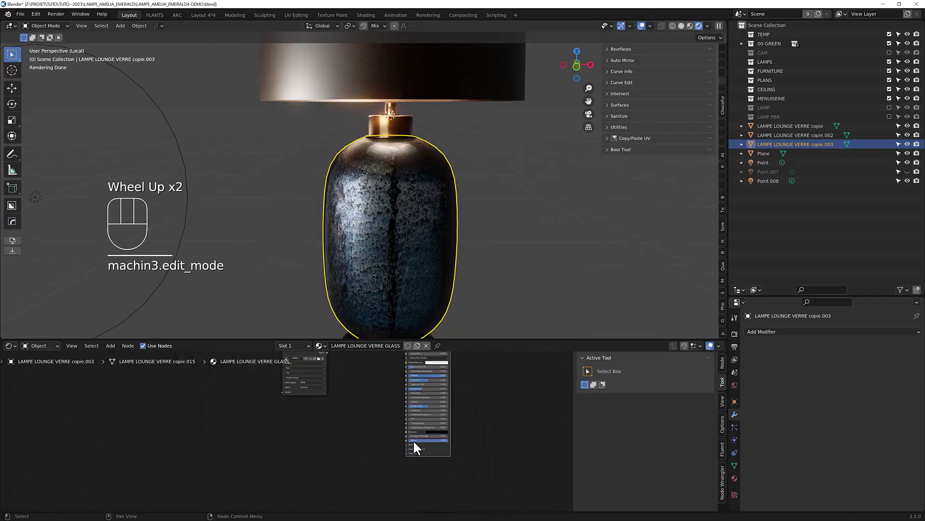
pyautogui.moveTo(413, 417); pyautogui.dragTo(457, 418)
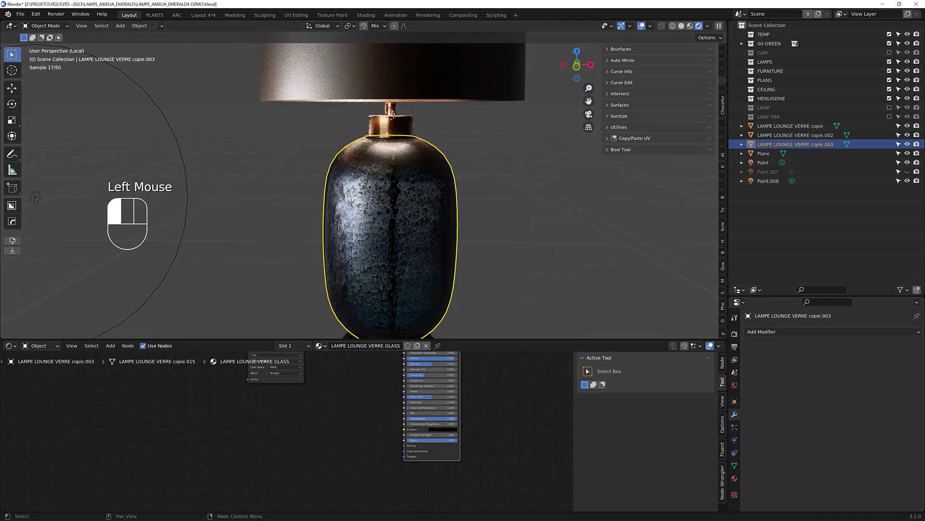
pyautogui.scroll(-1, 417, 397)
pyautogui.scroll(2, 409, 241)
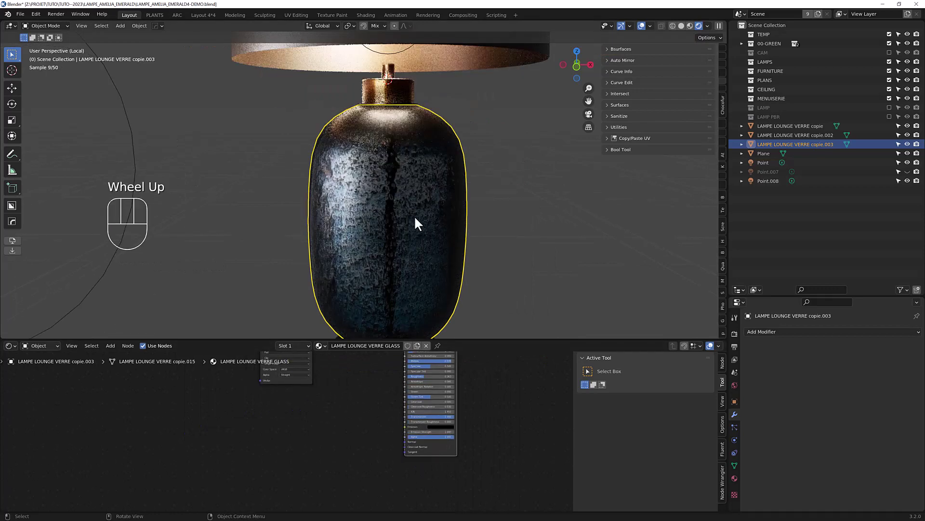
pyautogui.scroll(7, 436, 380)
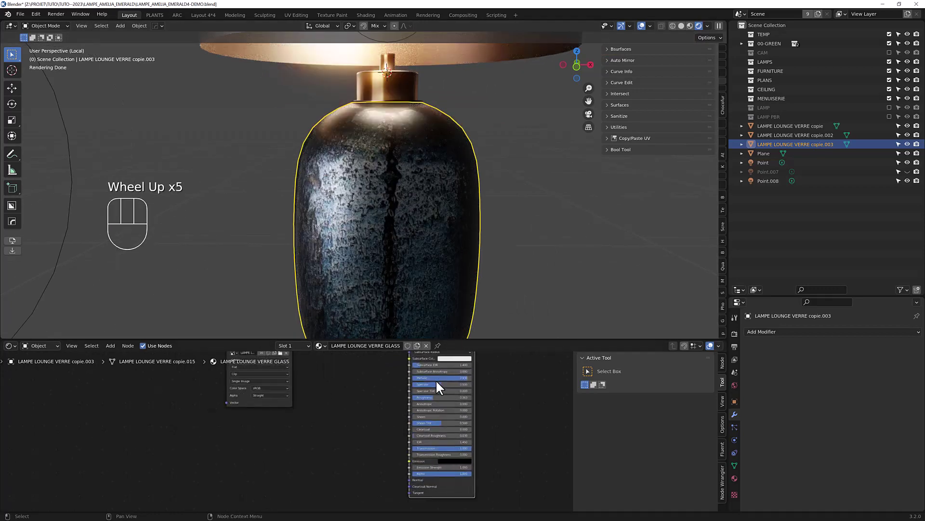
pyautogui.moveTo(432, 400); pyautogui.dragTo(428, 400)
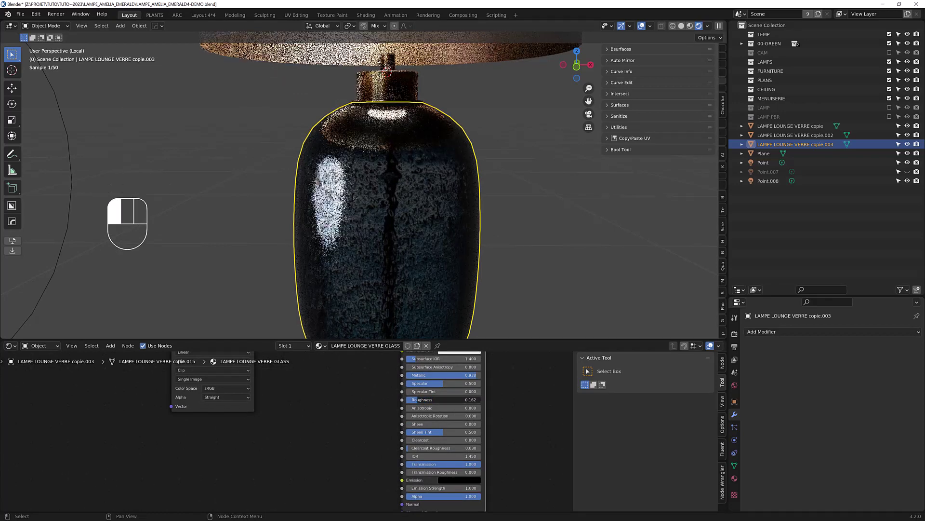
# Deselect the lamp and exit Local View to show the full room scene
pyautogui.scroll(-1, 354, 149)
pyautogui.scroll(-3, 354, 149)
pyautogui.click(489, 169)
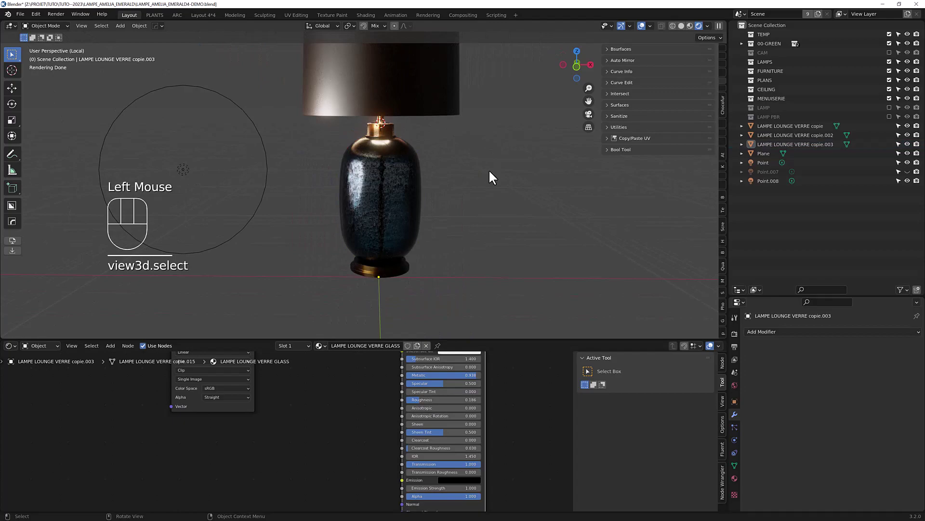
pyautogui.press('KP_Divide')
# Move the reference image plane to the left of the lamp
pyautogui.scroll(-2, 453, 198)
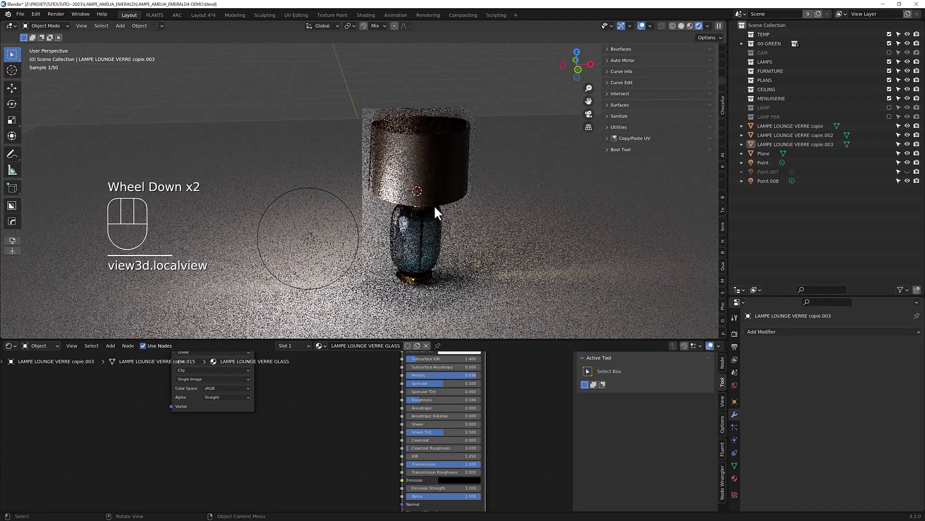
pyautogui.click(418, 167)
pyautogui.press('g')
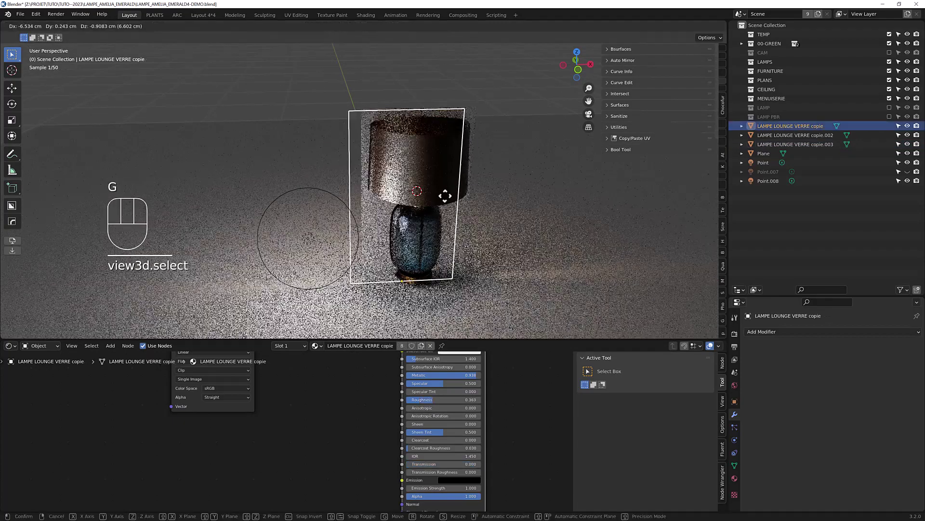
pyautogui.middleClick(311, 200)
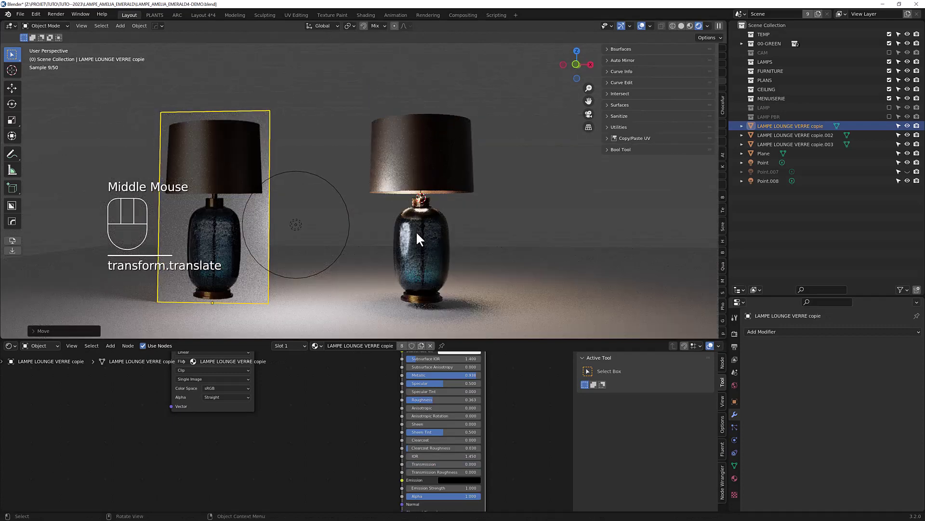
# Select the modelled lamp's glass vase and bring its material nodes into view
pyautogui.scroll(2, 423, 247)
pyautogui.click(425, 248)
pyautogui.scroll(-4, 524, 412)
pyautogui.moveTo(524, 411); pyautogui.dragTo(564, 439, button='middle')
pyautogui.scroll(4, 409, 235)
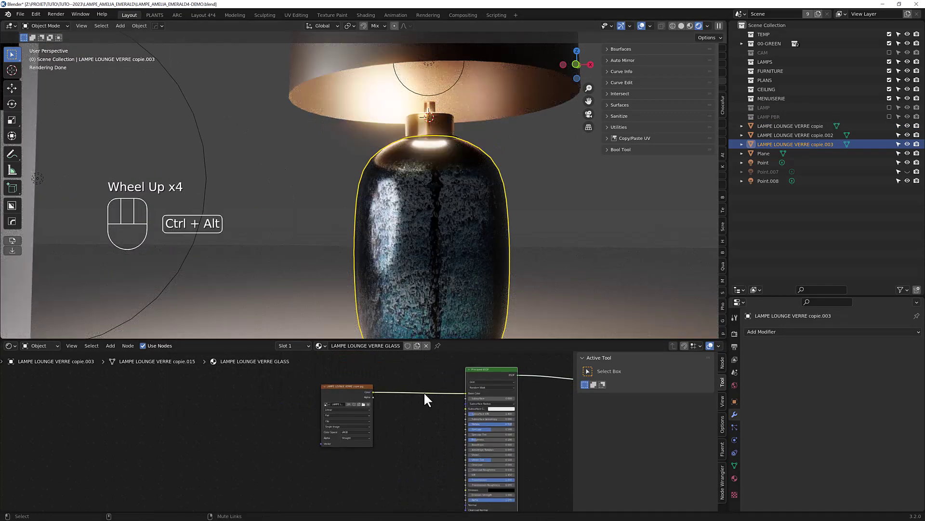
# Insert a Hue Saturation Value node on the texture link with Value 3.000
pyautogui.hotkey('ctrl', 'alt', 'h')
pyautogui.scroll(2, 424, 393)
pyautogui.doubleClick(446, 408)
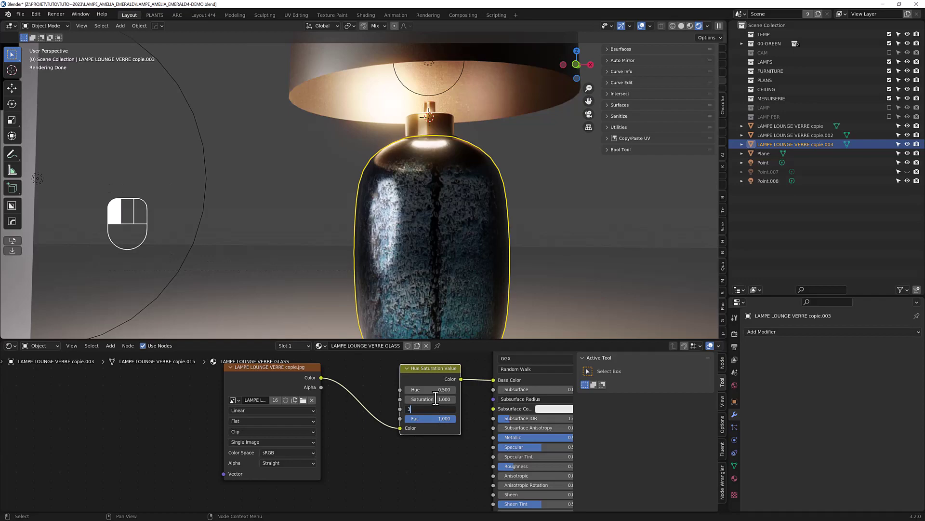
pyautogui.write('3')
pyautogui.press('Return')
# Orbit and zoom the view around the two lamps
pyautogui.scroll(-2, 392, 232)
pyautogui.scroll(1, 356, 250)
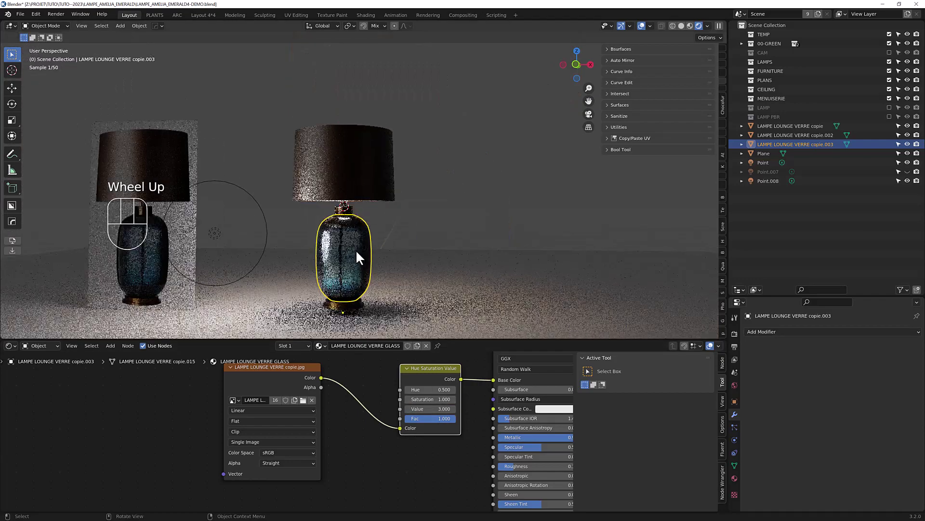
pyautogui.scroll(2, 335, 233)
pyautogui.moveTo(344, 241); pyautogui.dragTo(444, 215, button='middle')
pyautogui.scroll(-3, 443, 217)
pyautogui.scroll(3, 390, 248)
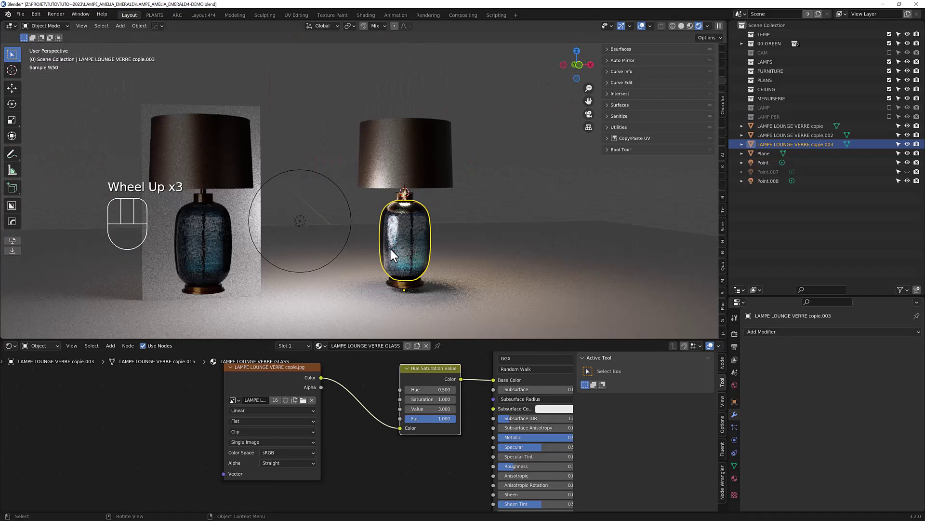
pyautogui.scroll(3, 409, 243)
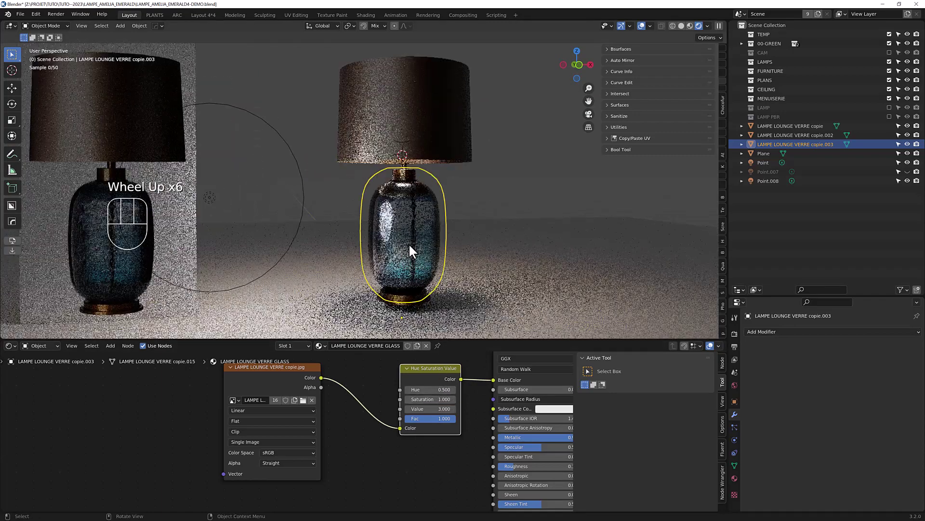
pyautogui.scroll(2, 394, 180)
# Inspect the vase's wireframe with X-Ray in Edit Mode, then return to Object Mode
pyautogui.hotkey('alt', 'z')
pyautogui.scroll(3, 375, 183)
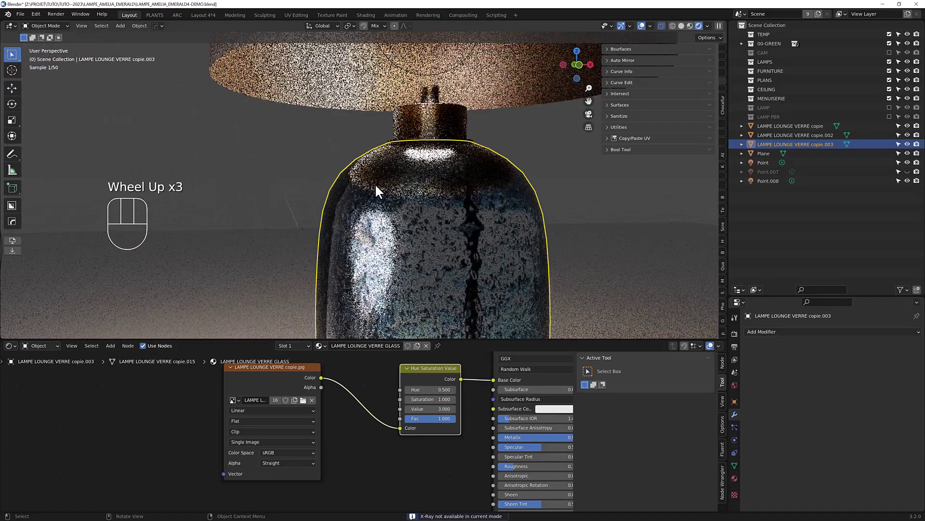
pyautogui.hotkey('alt', 'z')
pyautogui.press('Tab')
pyautogui.scroll(3, 347, 167)
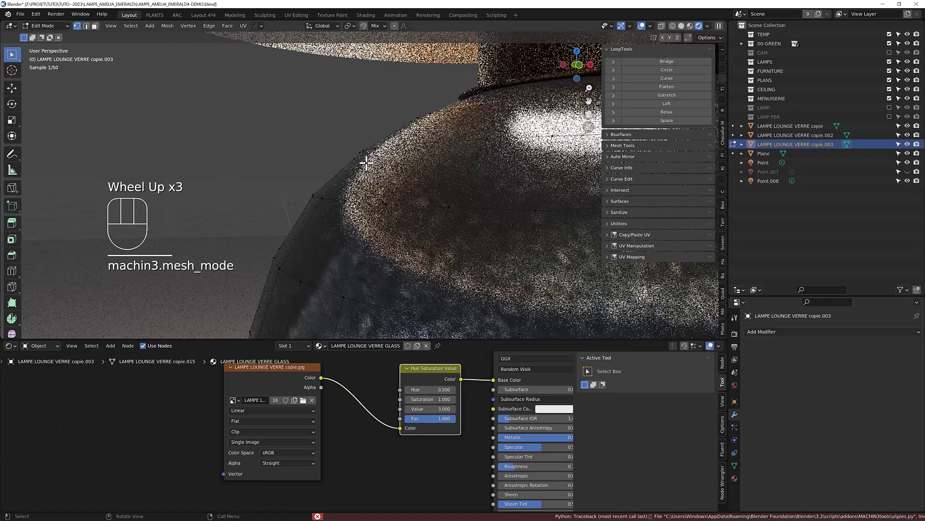
pyautogui.hotkey('alt', 'z')
pyautogui.hotkey('alt', 'z')
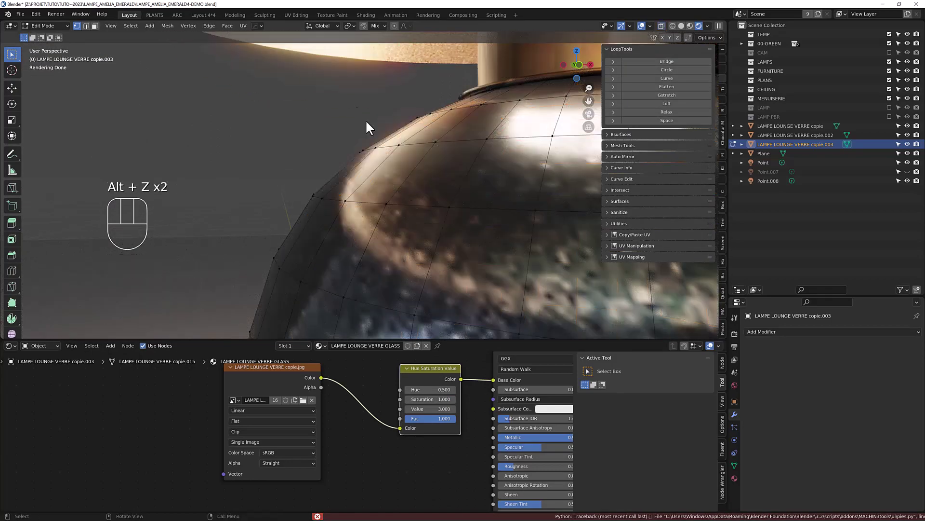
pyautogui.scroll(-7, 351, 114)
pyautogui.press('Tab')
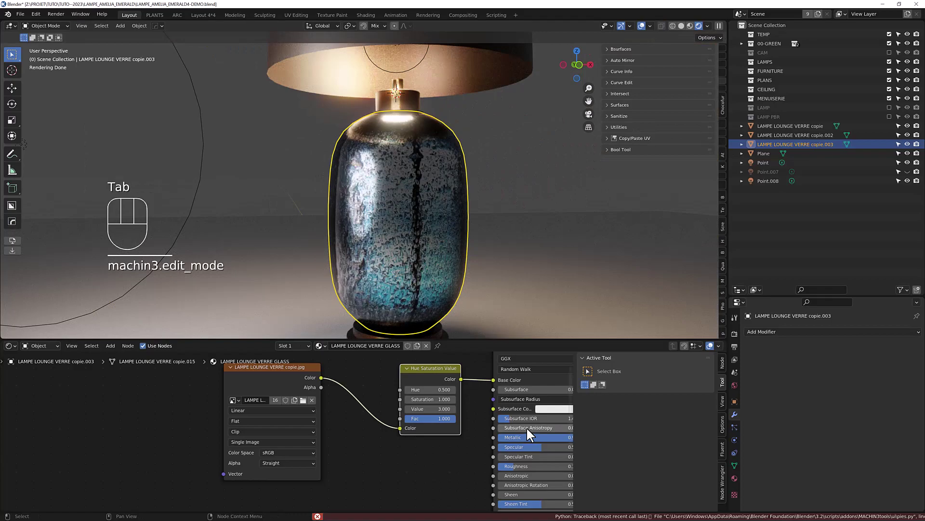
# Lower the vase material's Metallic value to about 0.3
pyautogui.click(565, 435)
pyautogui.moveTo(568, 436); pyautogui.dragTo(507, 440)
pyautogui.moveTo(406, 173); pyautogui.dragTo(401, 192, button='middle')
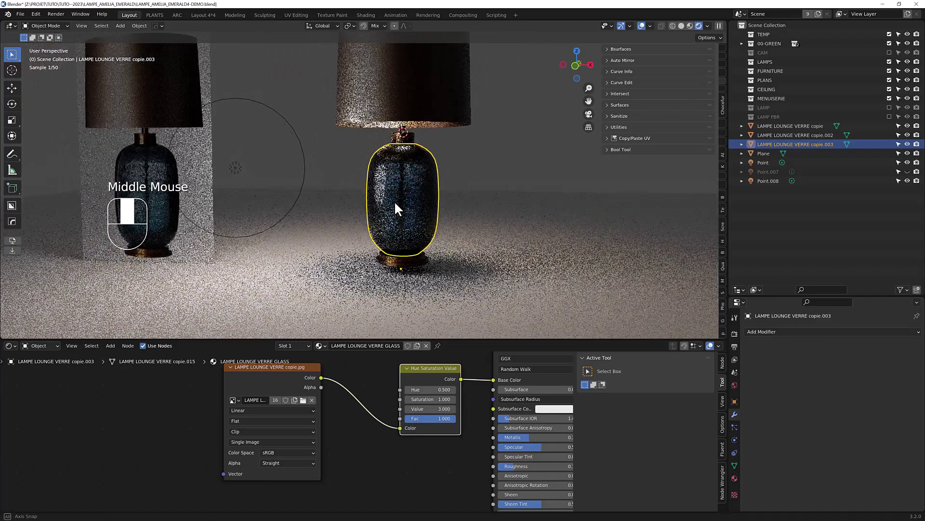
pyautogui.scroll(3, 228, 208)
# Duplicate Point.008 into Point.009, locked to the same 41.392 cm height, beside the modelled lamp's vase
pyautogui.click(200, 175)
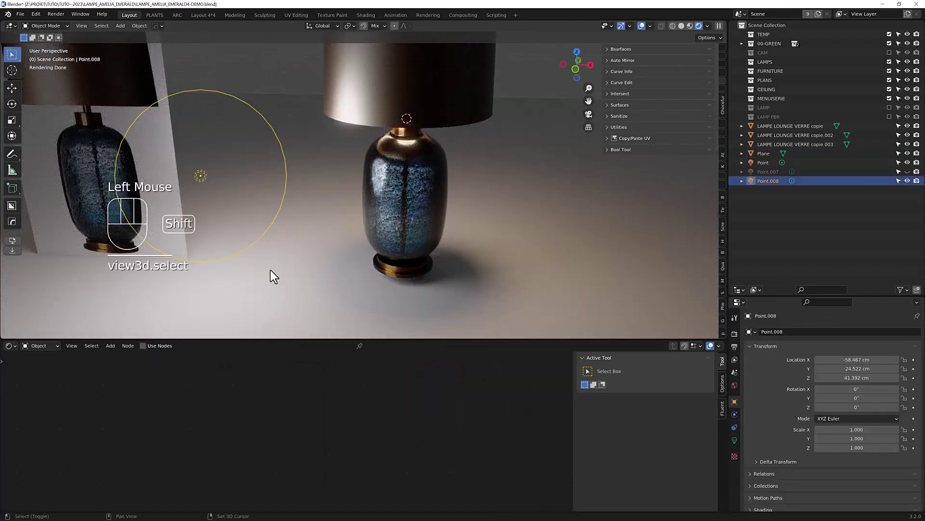
pyautogui.hotkey('shift', 'd')
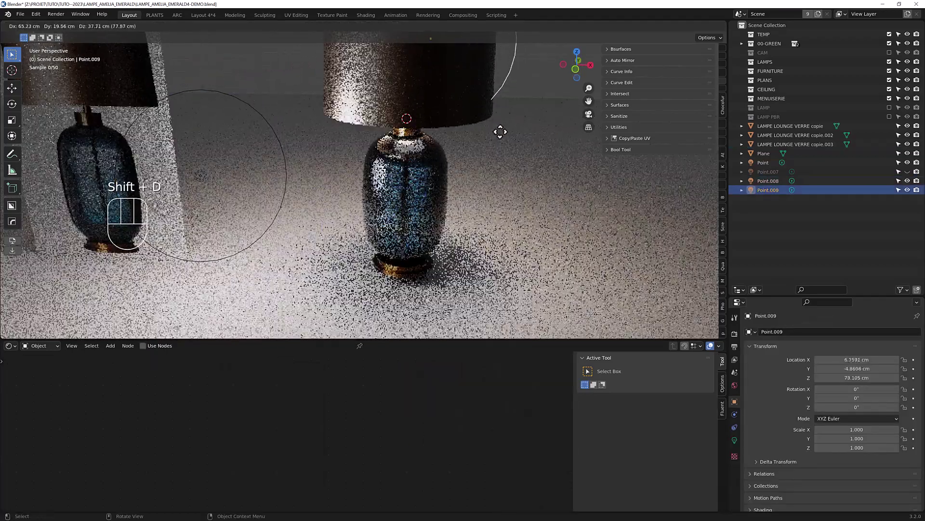
pyautogui.hotkey('shift', 'z')
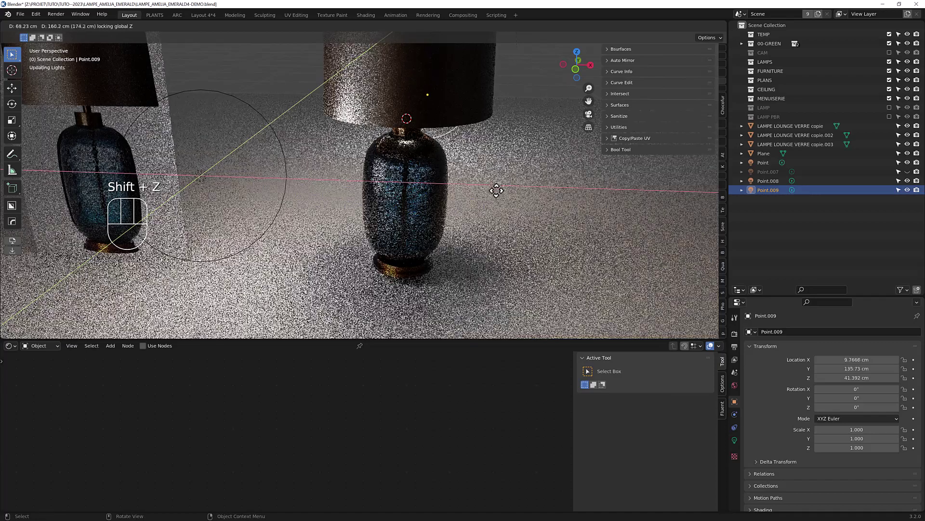
pyautogui.click(492, 197)
pyautogui.middleClick(496, 193)
pyautogui.moveTo(494, 187); pyautogui.dragTo(496, 186, button='middle')
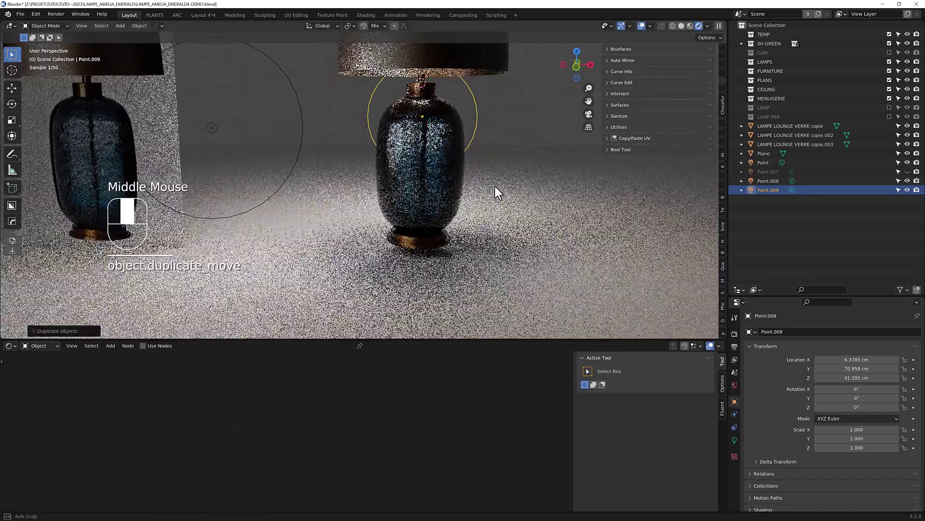
pyautogui.scroll(-2, 476, 239)
pyautogui.scroll(2, 432, 152)
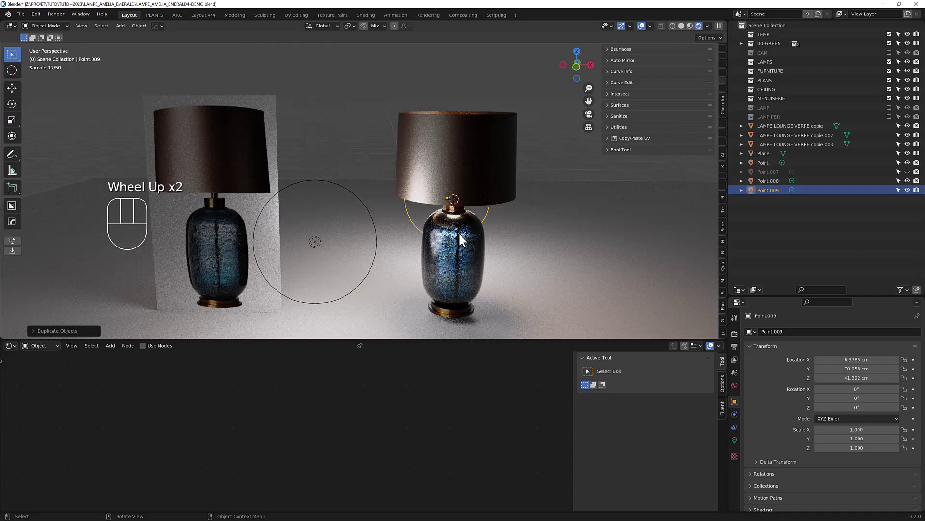
pyautogui.moveTo(458, 231); pyautogui.dragTo(467, 223, button='middle')
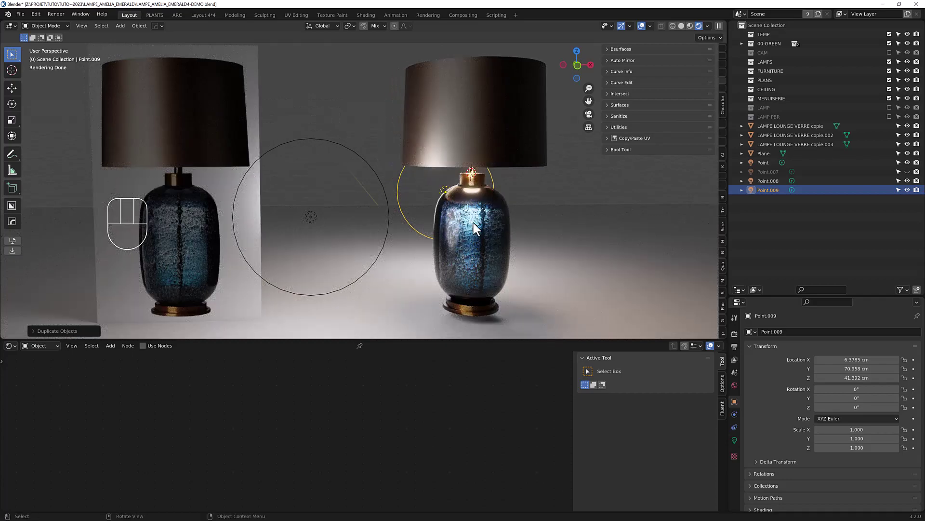
# Join the glass vase into the lampshade object with Ctrl+J
pyautogui.click(473, 223)
pyautogui.keyDown('shift'); pyautogui.click(467, 120); pyautogui.keyUp('shift')
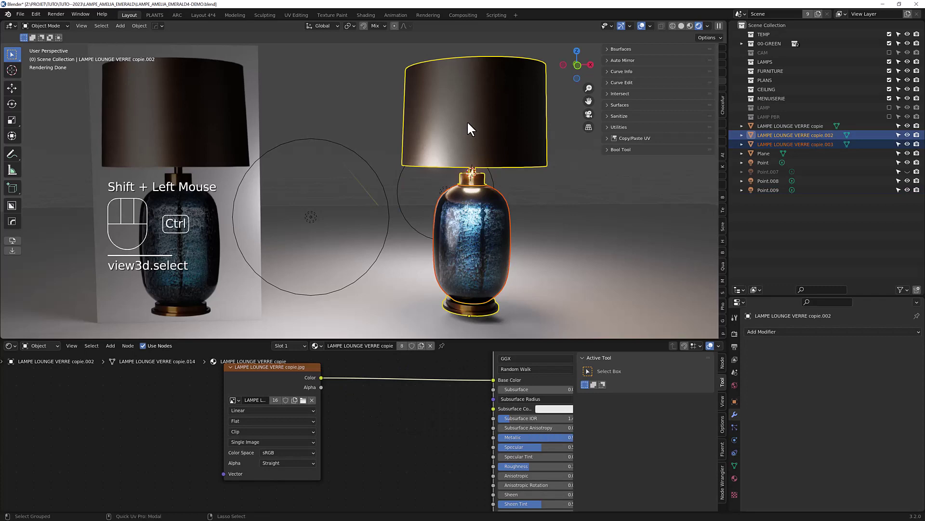
pyautogui.hotkey('ctrl', 'j')
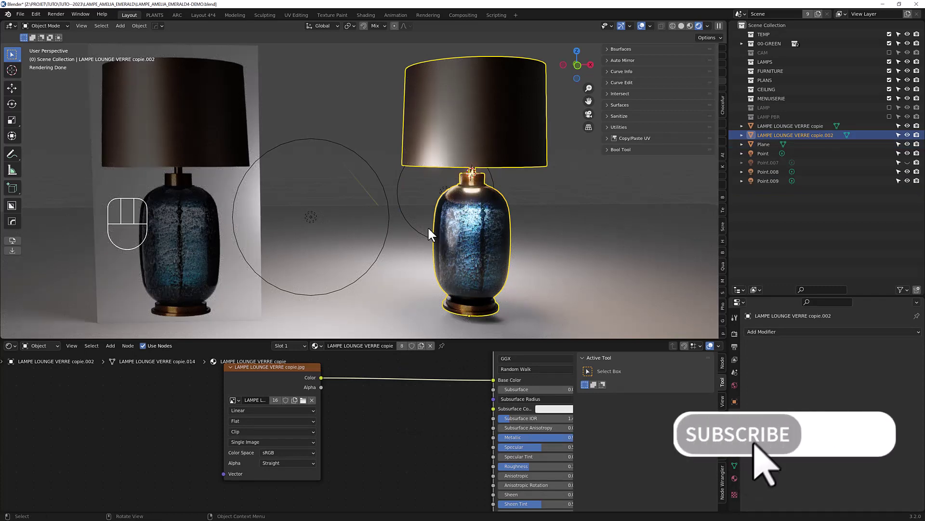
pyautogui.moveTo(427, 227); pyautogui.dragTo(420, 221, button='middle')
pyautogui.scroll(2, 413, 212)
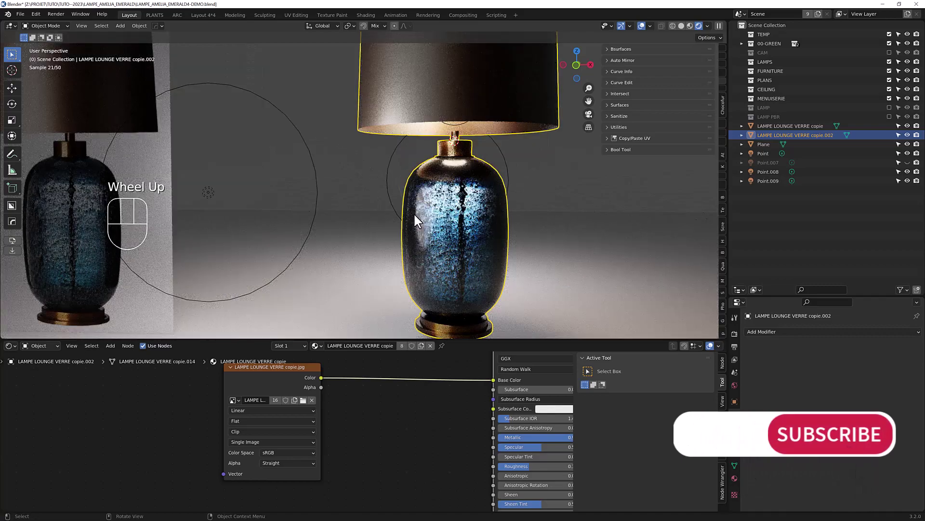
pyautogui.scroll(-3, 418, 224)
pyautogui.scroll(2, 449, 221)
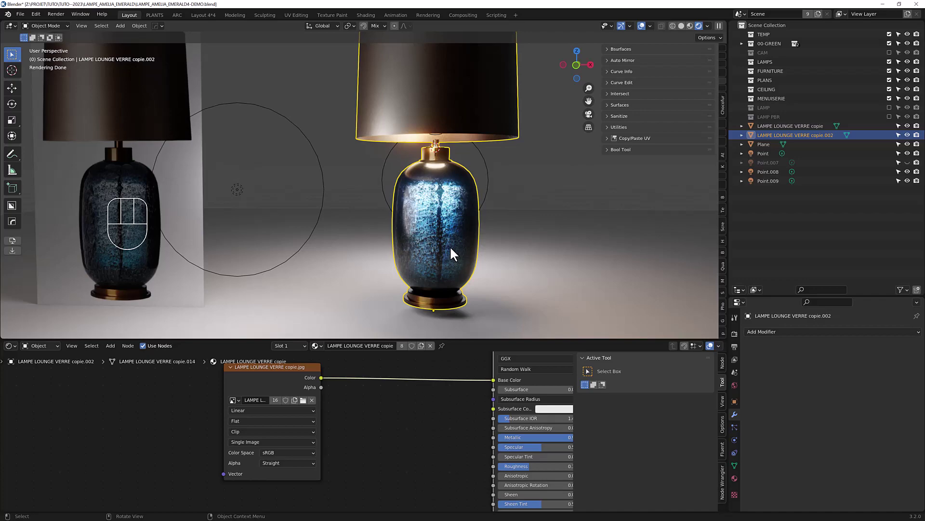
# Orbit around the joined lamp's vase, then frame both lamps in a wider view
pyautogui.moveTo(452, 253); pyautogui.dragTo(438, 247, button='middle')
pyautogui.scroll(2, 438, 248)
pyautogui.scroll(-1, 455, 213)
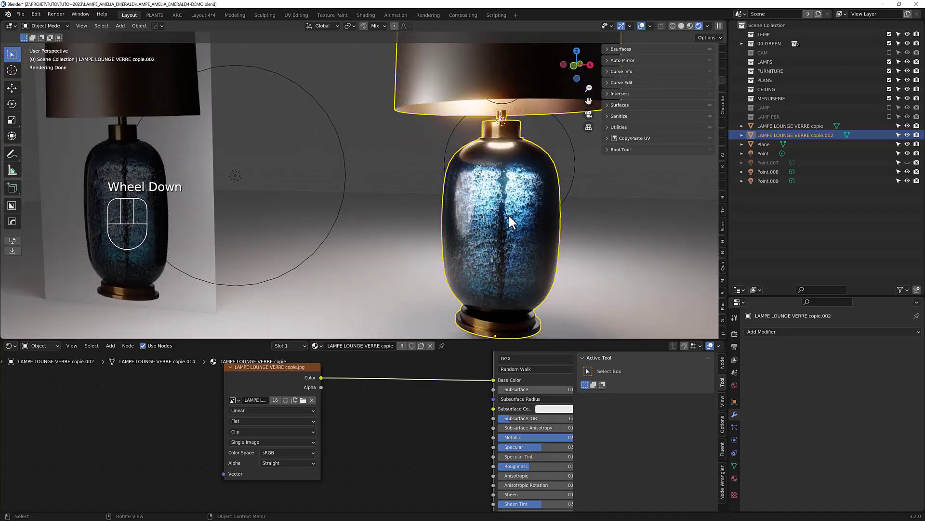
pyautogui.scroll(-4, 401, 439)
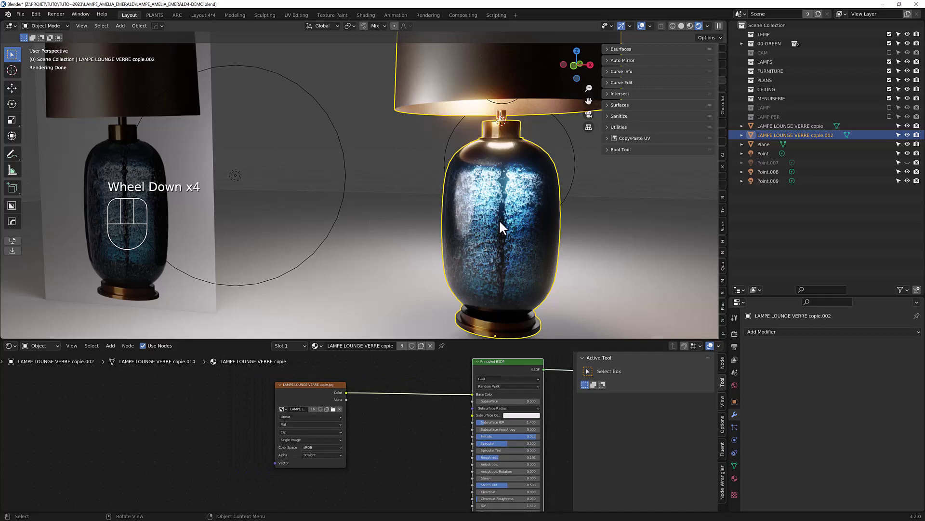
pyautogui.scroll(-2, 412, 237)
pyautogui.moveTo(423, 227); pyautogui.dragTo(438, 224, button='middle')
pyautogui.scroll(1, 441, 227)
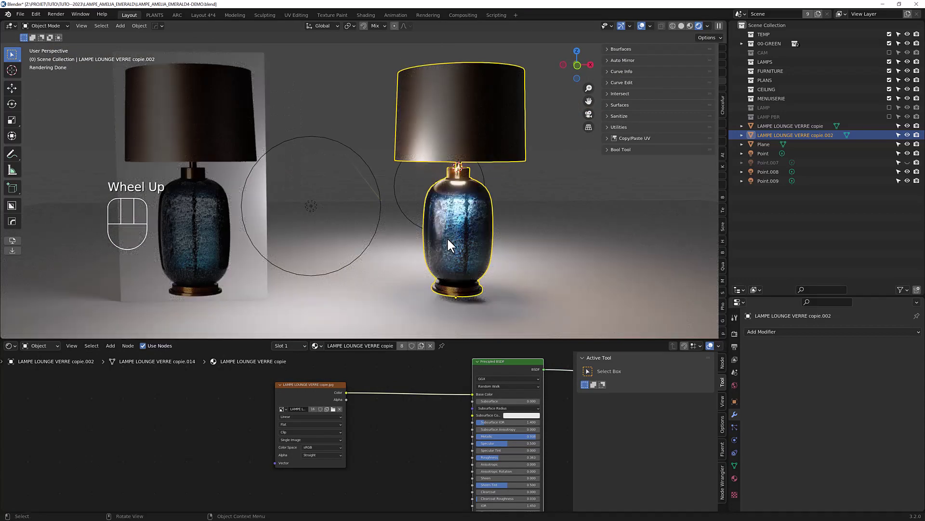